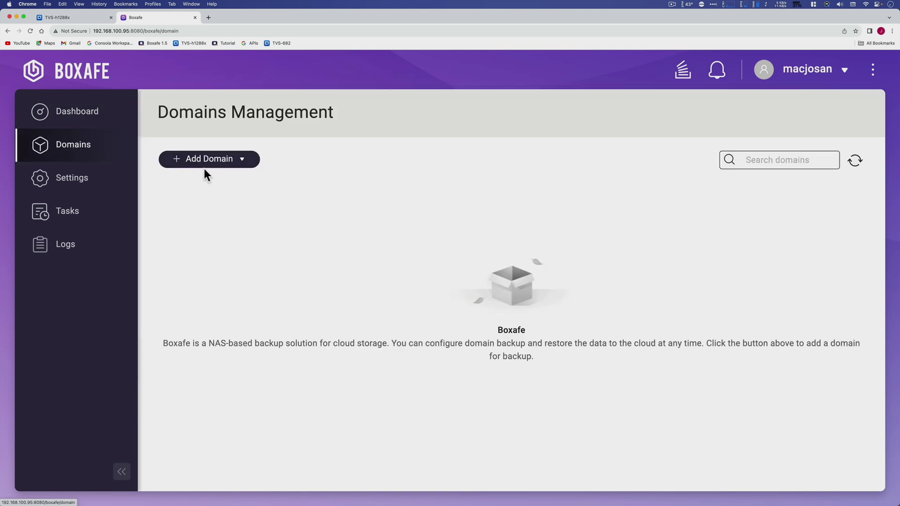
# Start adding a Google Workspace domain in Boxafe, then open the Consola Workspace admin console.
pyautogui.click(209, 167)
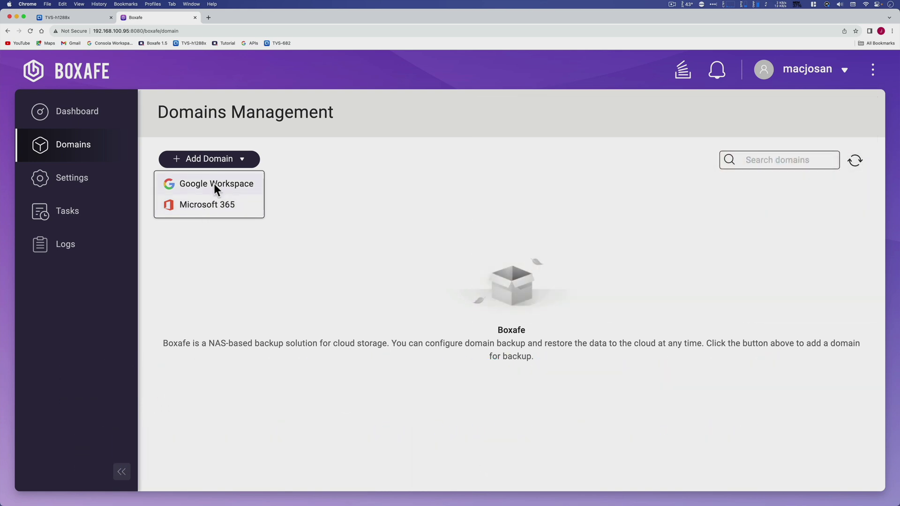
pyautogui.click(214, 184)
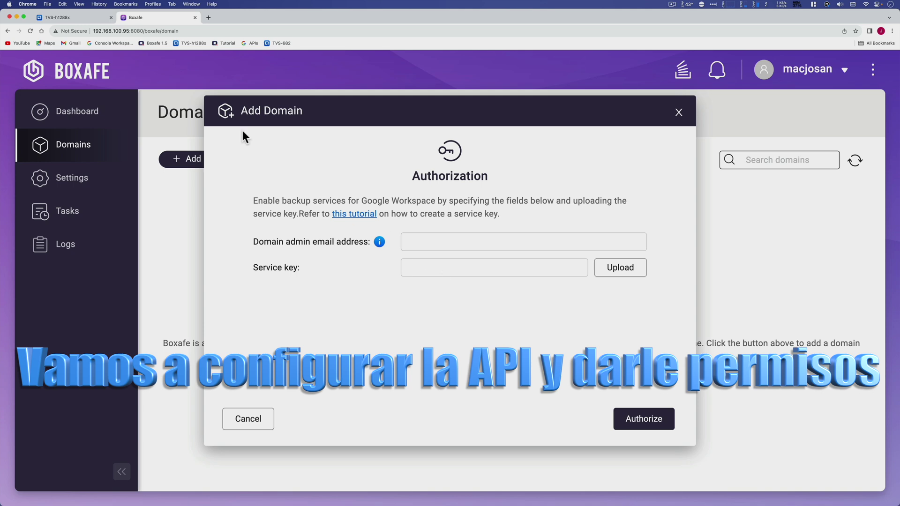
pyautogui.click(125, 41)
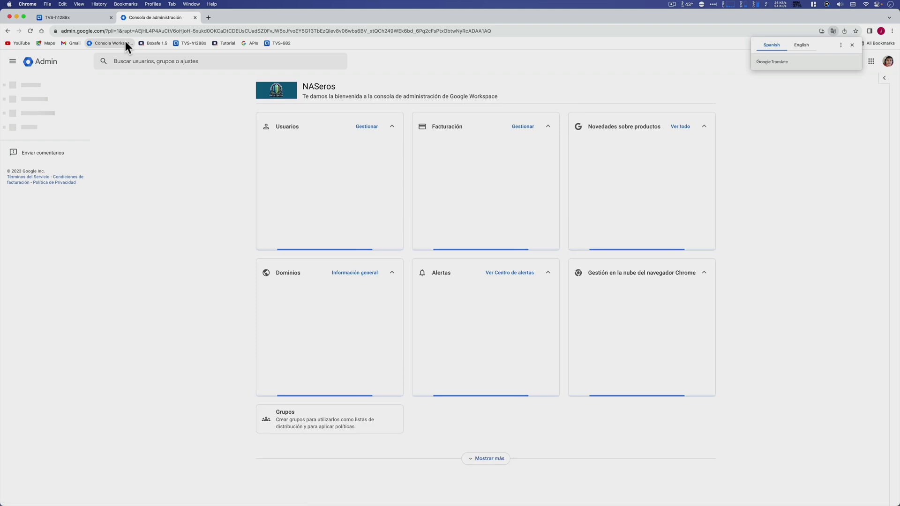
# Open Drive y Documentos > Funciones y aplicaciones and the SDK de Drive setting, keeping API access allowed.
pyautogui.click(110, 16)
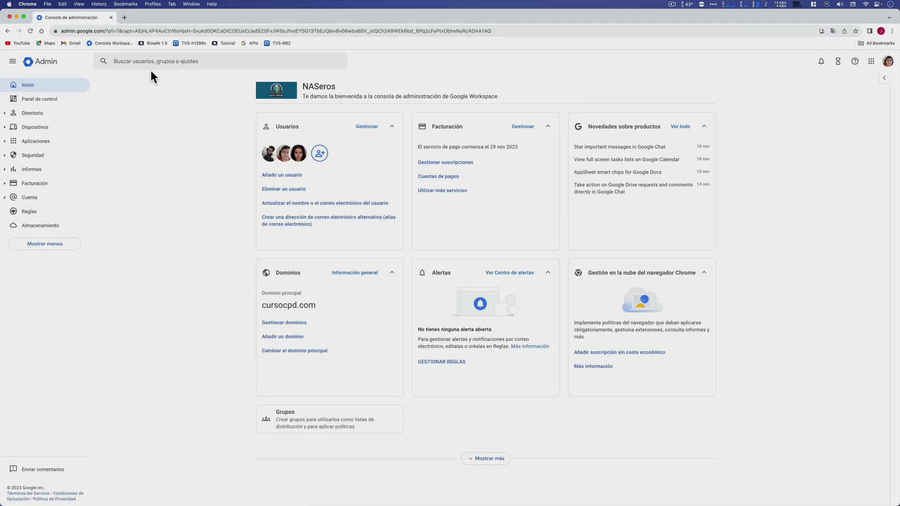
pyautogui.click(44, 142)
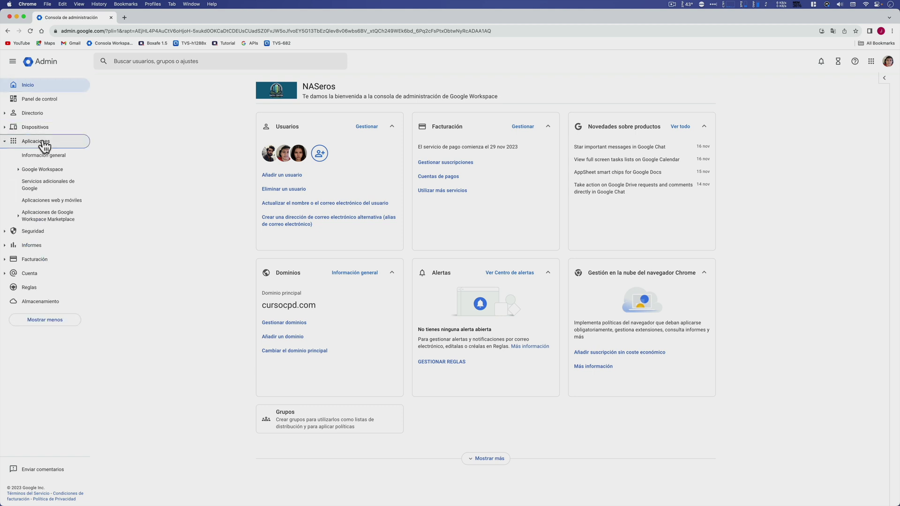
pyautogui.click(51, 175)
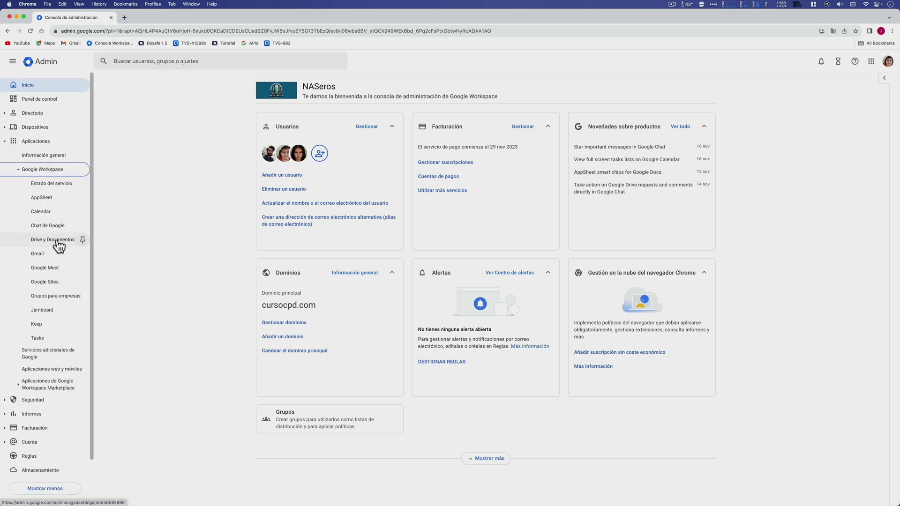
pyautogui.click(57, 239)
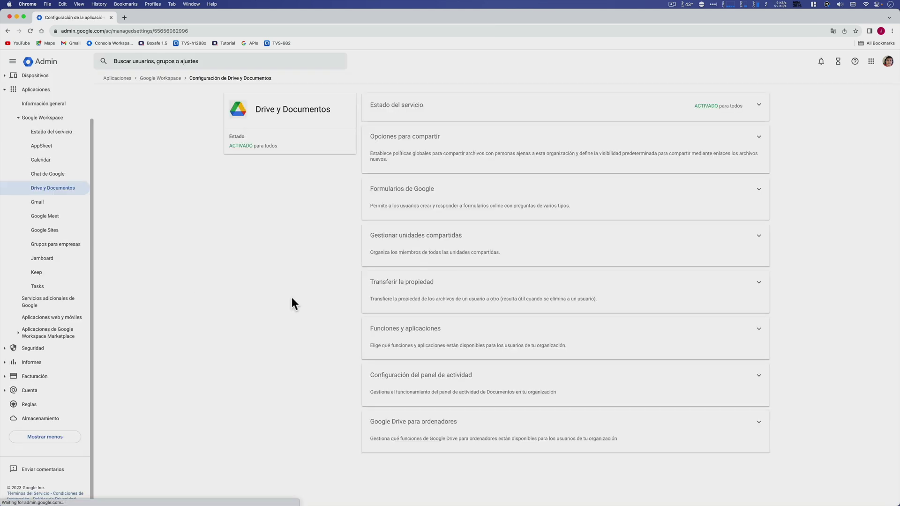
pyautogui.click(435, 330)
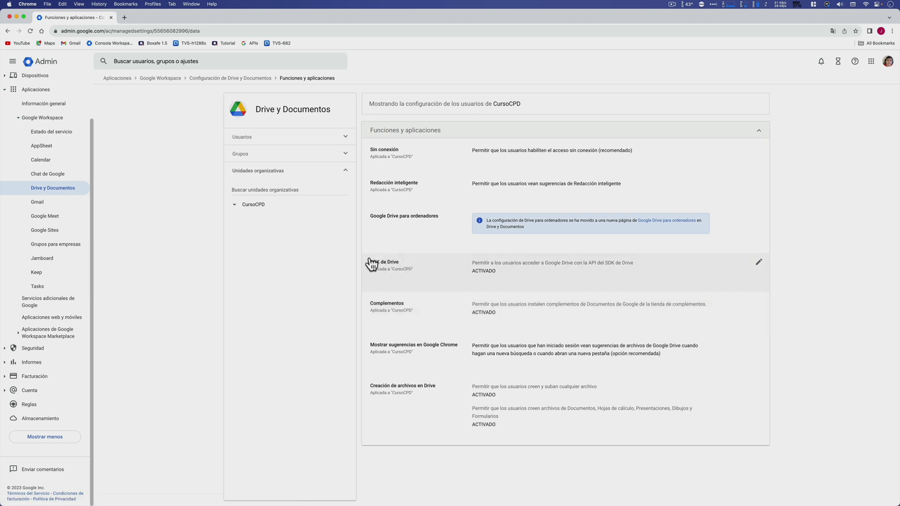
pyautogui.click(758, 262)
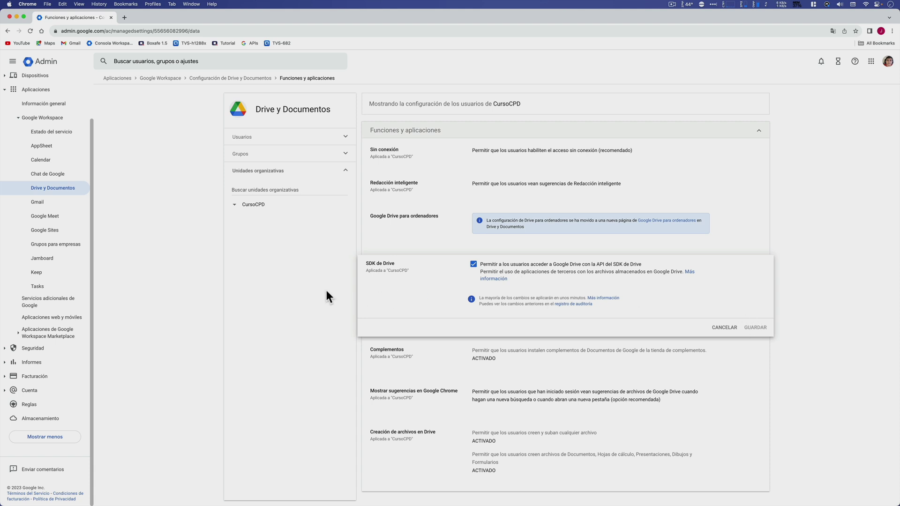
# Open the Google Cloud APIs dashboard in a new tab and sign in with the account password.
pyautogui.click(124, 18)
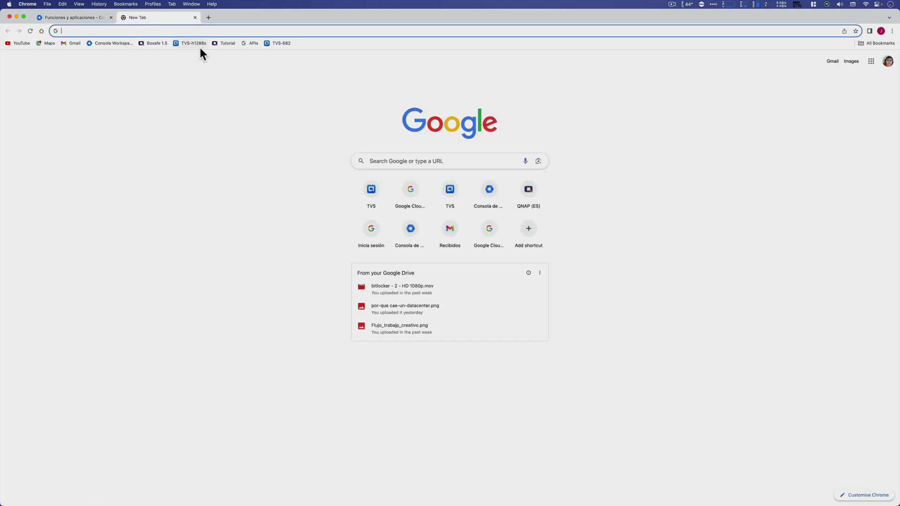
pyautogui.click(245, 44)
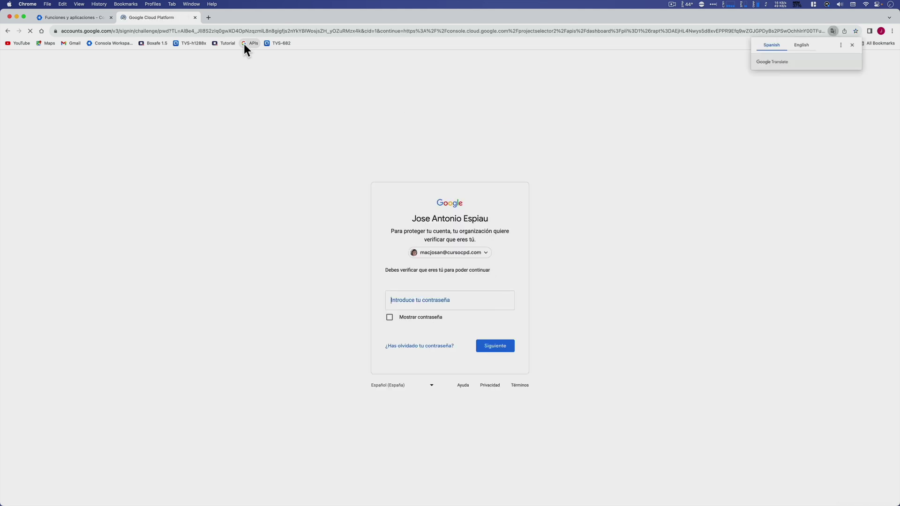
pyautogui.click(477, 305)
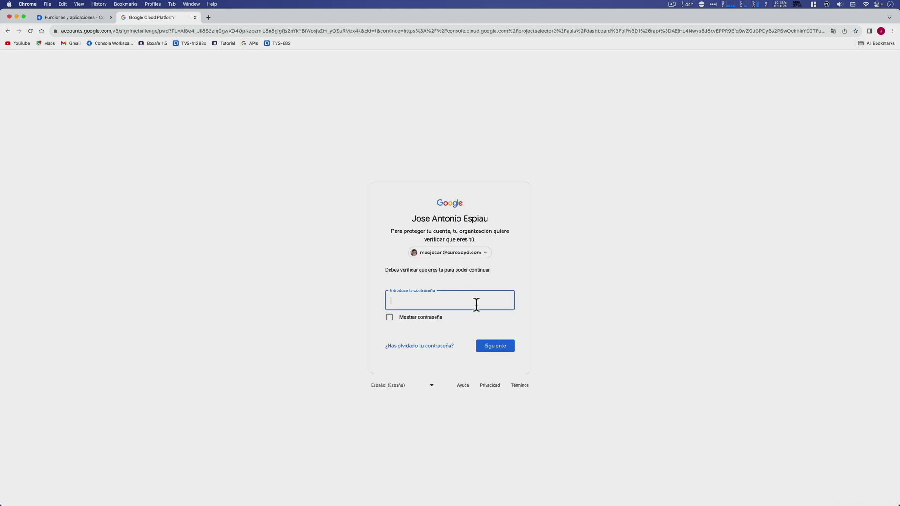
pyautogui.press('super+v')
pyautogui.press('Return')
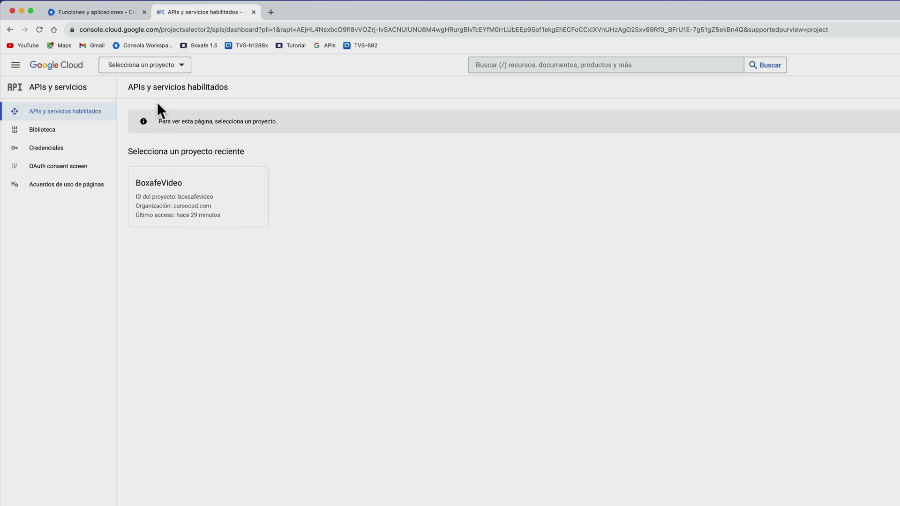
# Create a new Cloud project named BoxafeTutorial in the cursocpd.com organization.
pyautogui.click(170, 68)
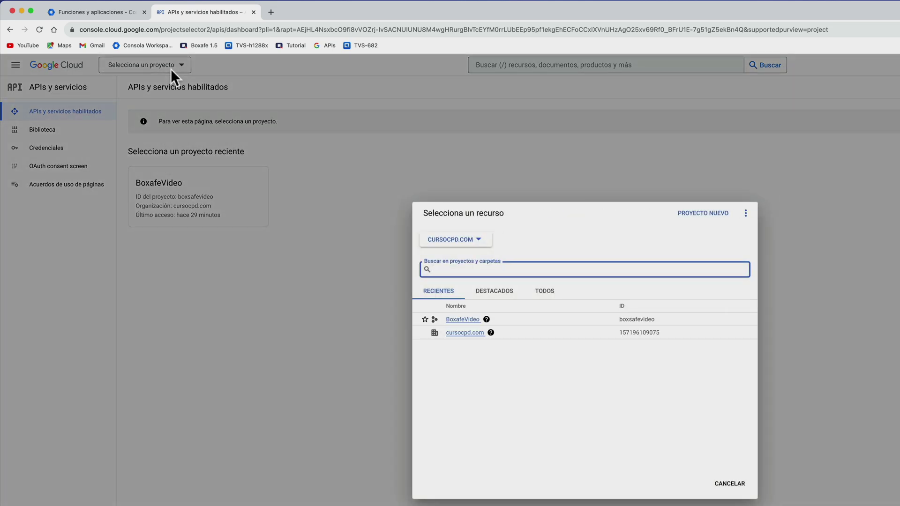
pyautogui.click(701, 213)
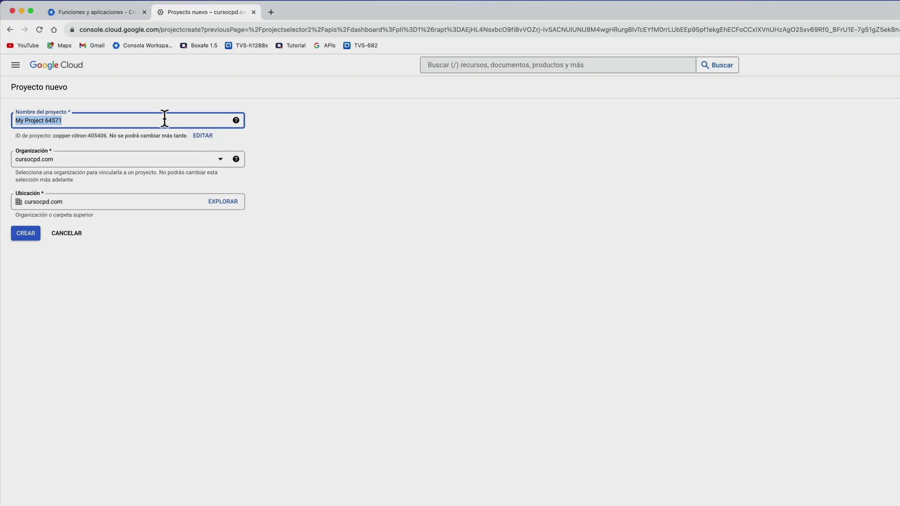
pyautogui.write('BoxafeTutorial')
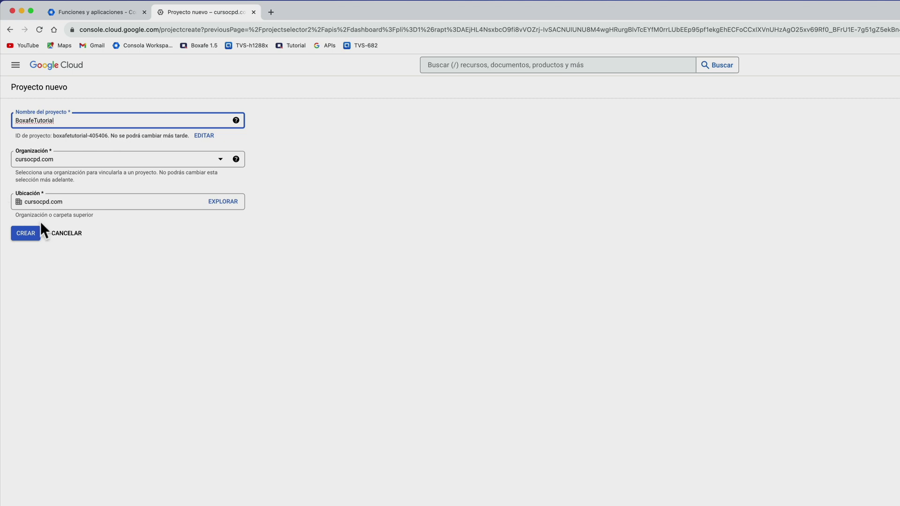
pyautogui.click(25, 234)
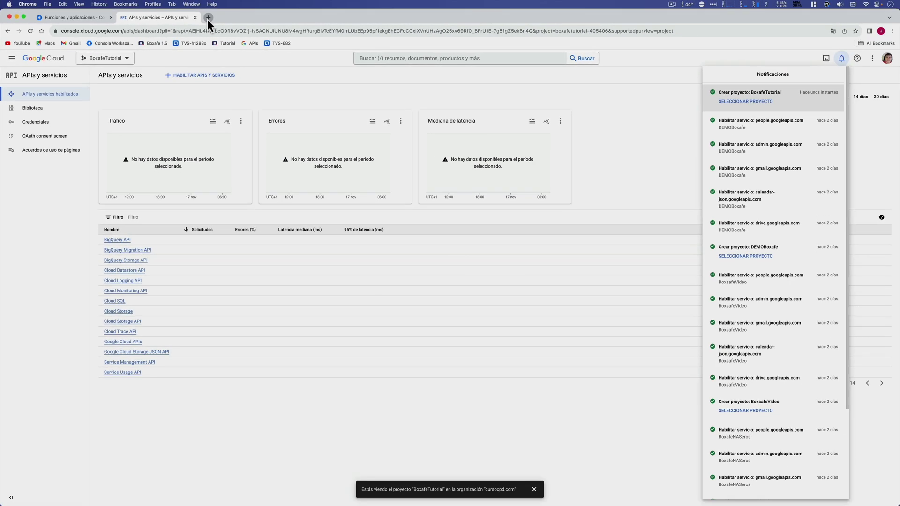
pyautogui.click(207, 18)
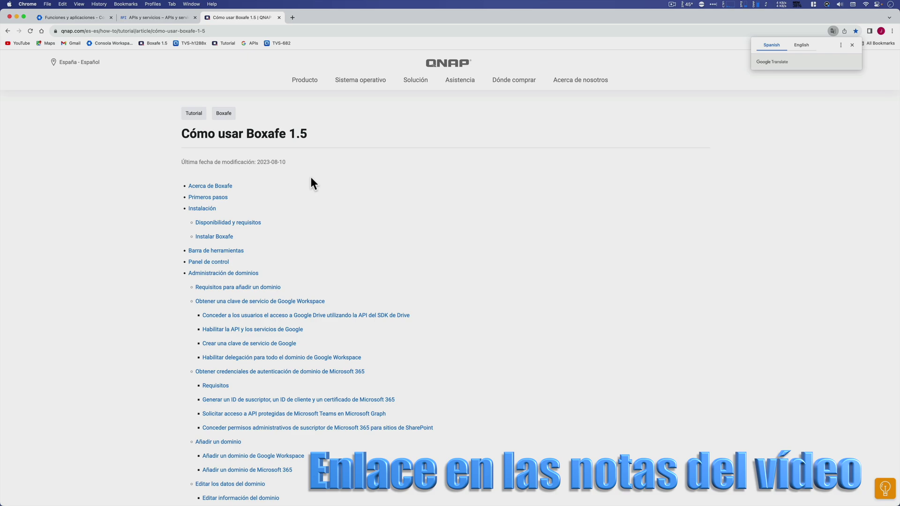
# Read the Google API setup steps in QNAP's Cómo usar Boxafe 1.5 guide, then return to APIs y servicios.
pyautogui.scroll(-15, 311, 182)
pyautogui.scroll(-20, 311, 180)
pyautogui.scroll(-20, 311, 176)
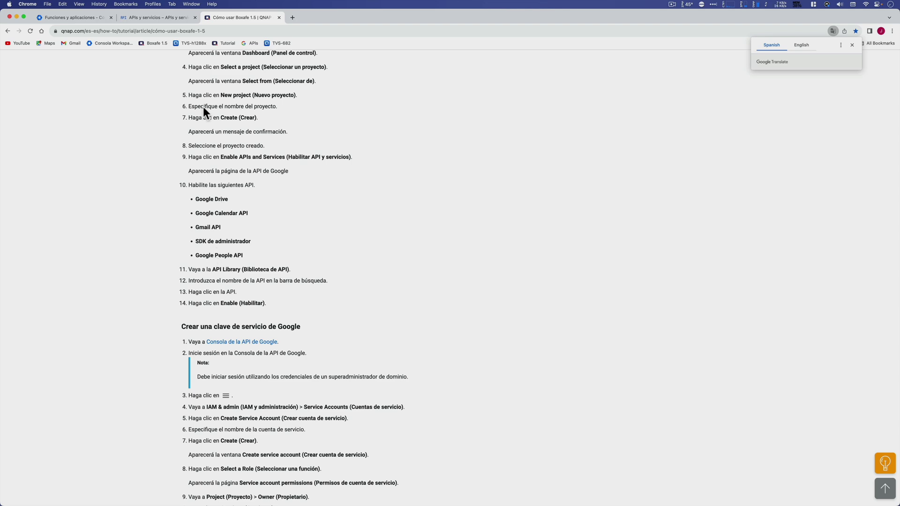
pyautogui.click(147, 21)
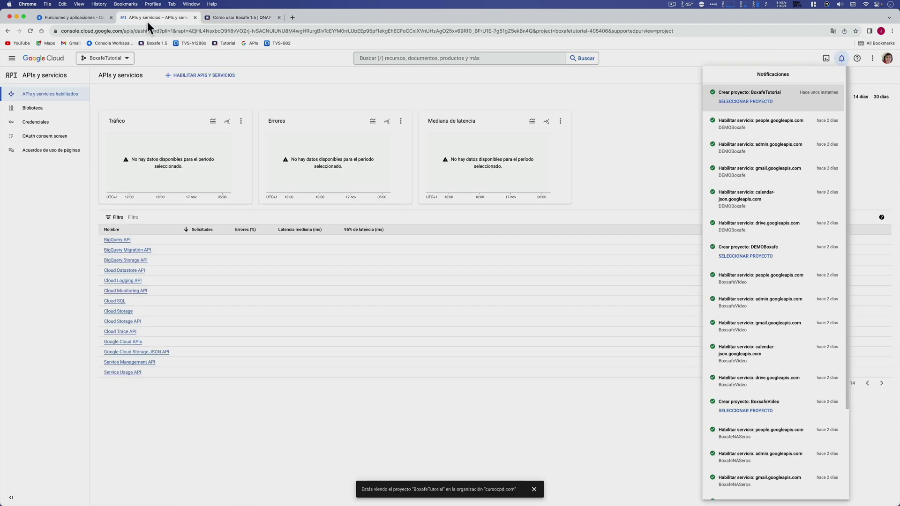
# Enable the Google Drive API from the API Library.
pyautogui.click(216, 75)
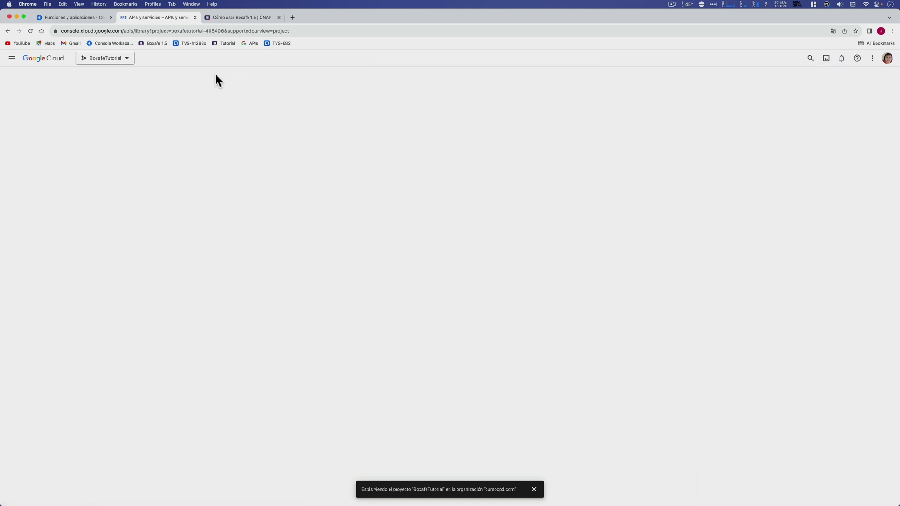
pyautogui.scroll(-5, 309, 246)
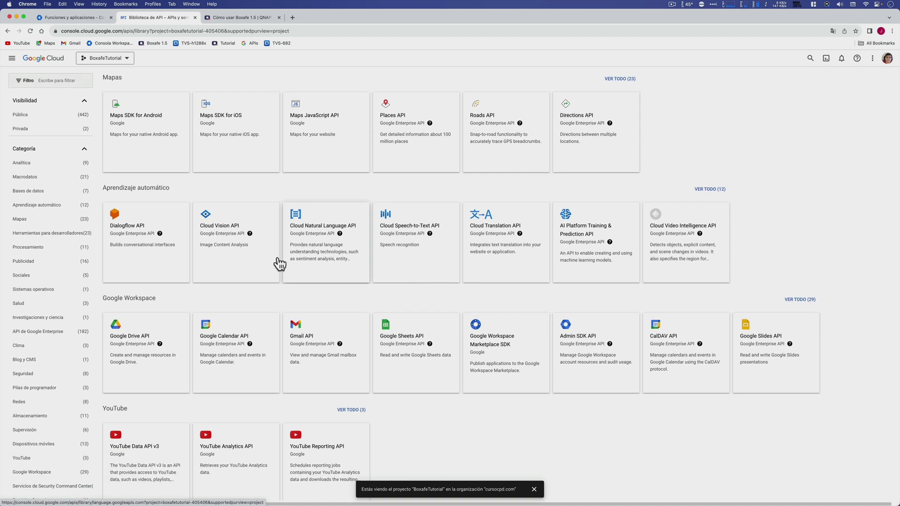
pyautogui.click(144, 352)
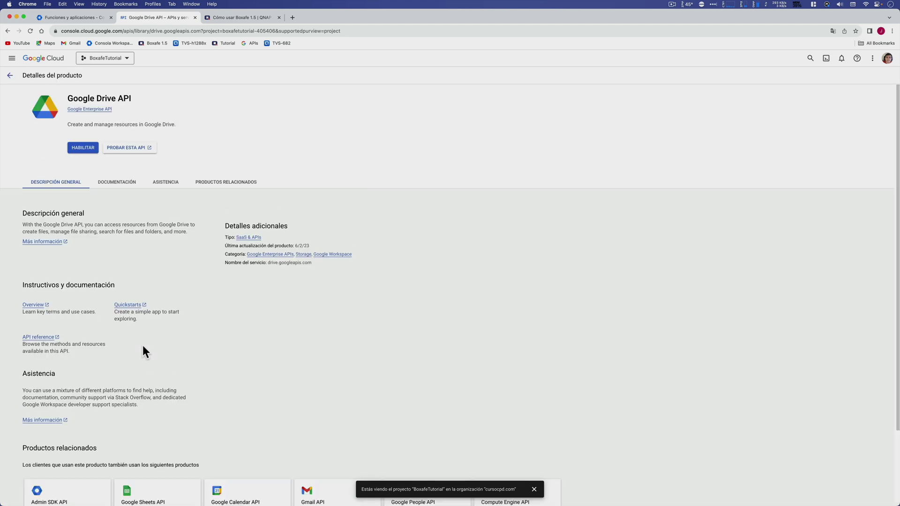
pyautogui.click(83, 147)
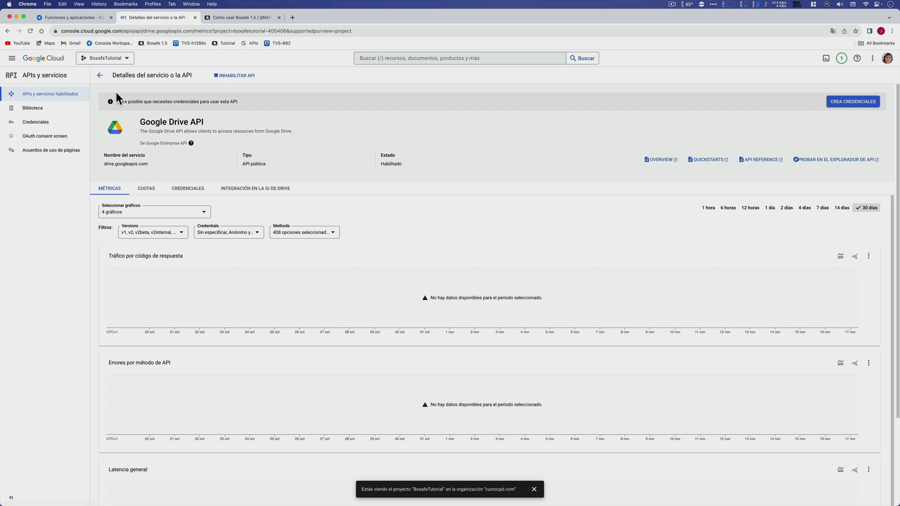
pyautogui.click(98, 75)
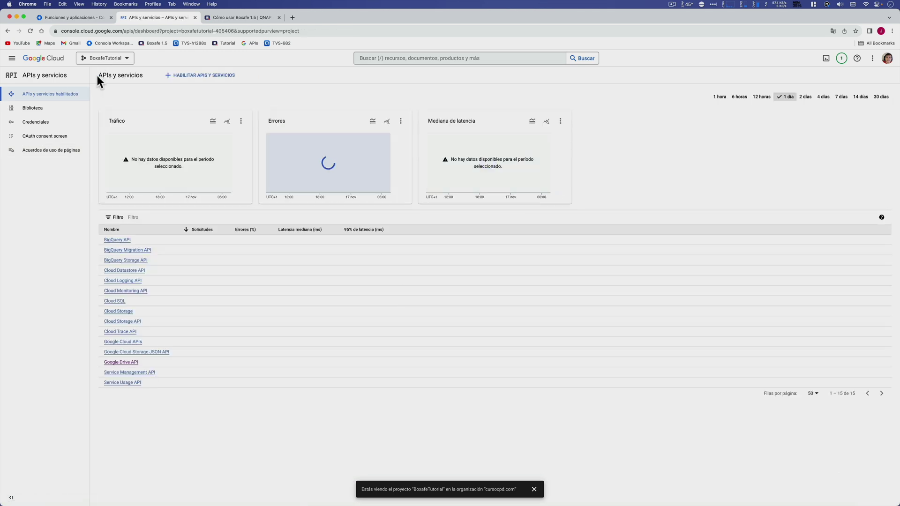
# Check the tutorial's required API list and enable the Google People API from the Workspace APIs.
pyautogui.click(177, 76)
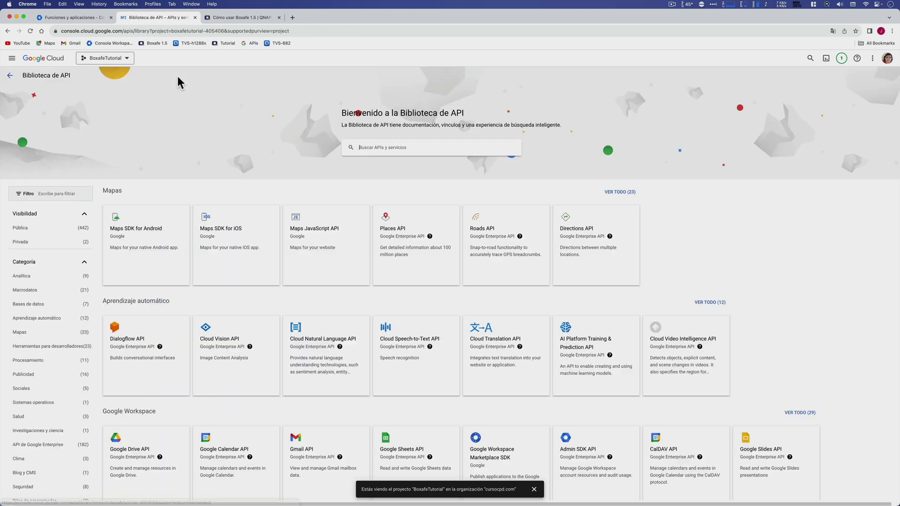
pyautogui.click(224, 18)
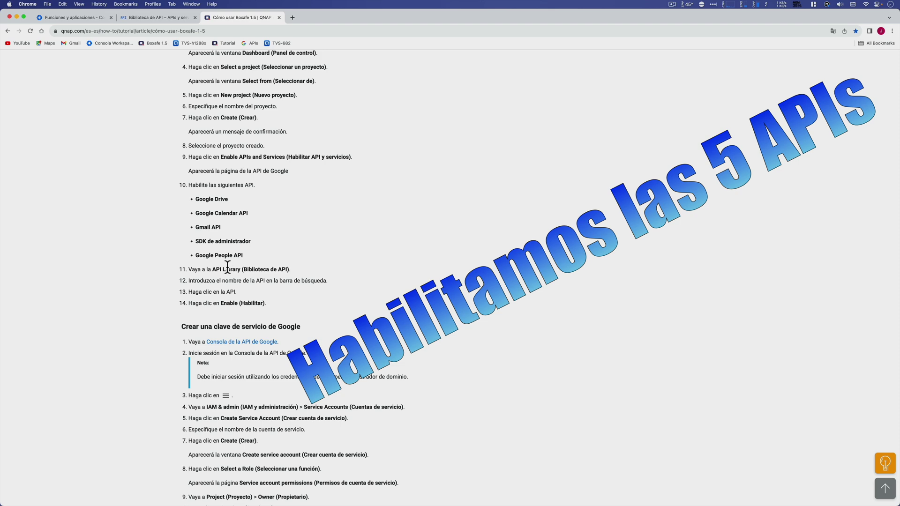
pyautogui.click(147, 20)
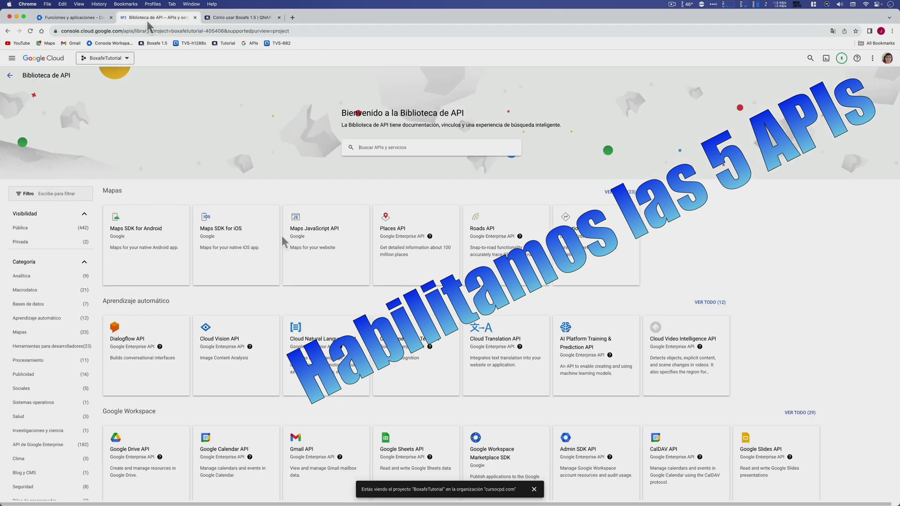
pyautogui.scroll(-3, 268, 271)
pyautogui.click(789, 256)
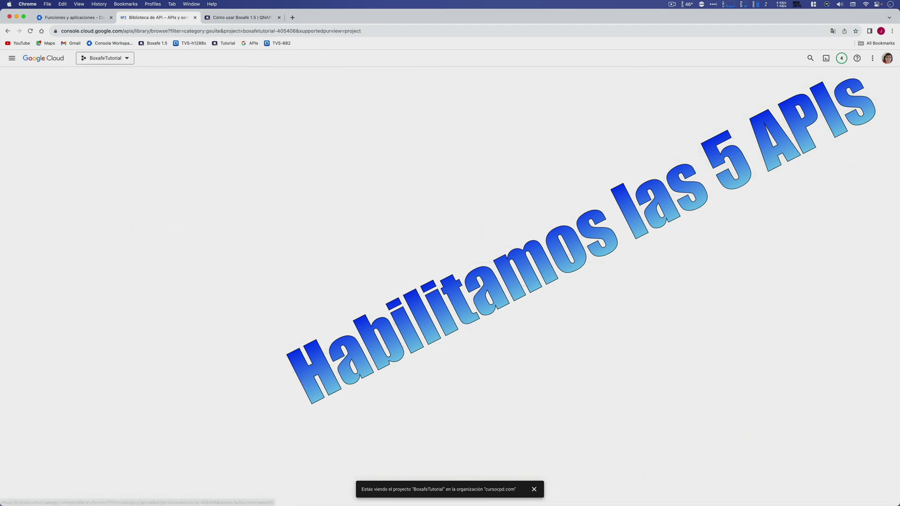
pyautogui.click(153, 417)
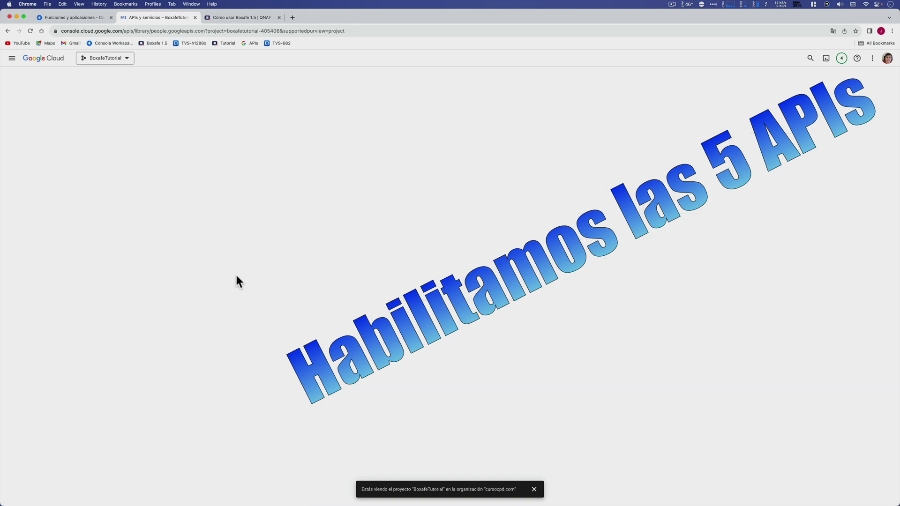
pyautogui.click(82, 148)
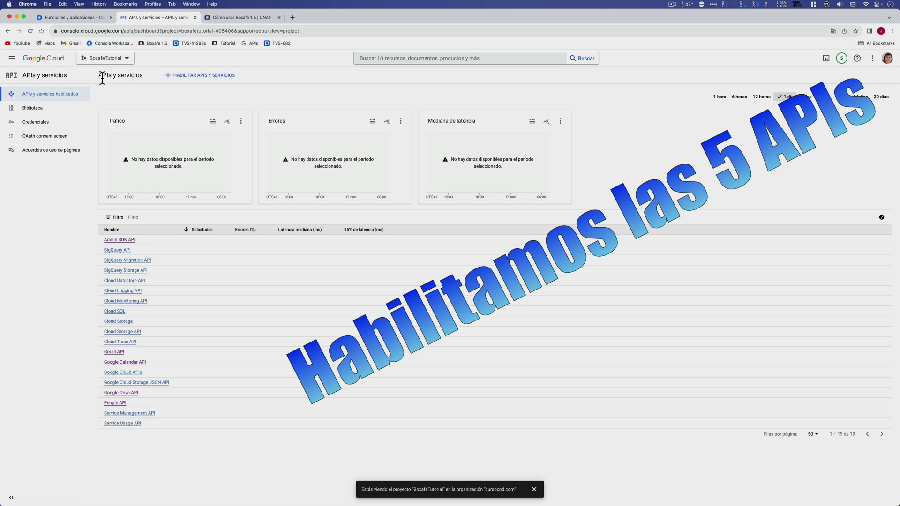
# Go to IAM y administración > Cuentas de servicio for the BoxafeTutorial project.
pyautogui.click(11, 58)
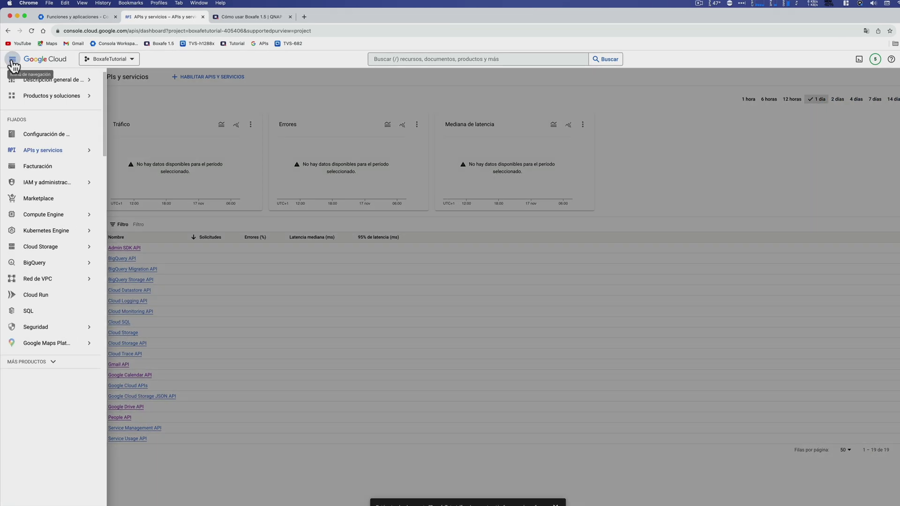
pyautogui.moveTo(58, 184)
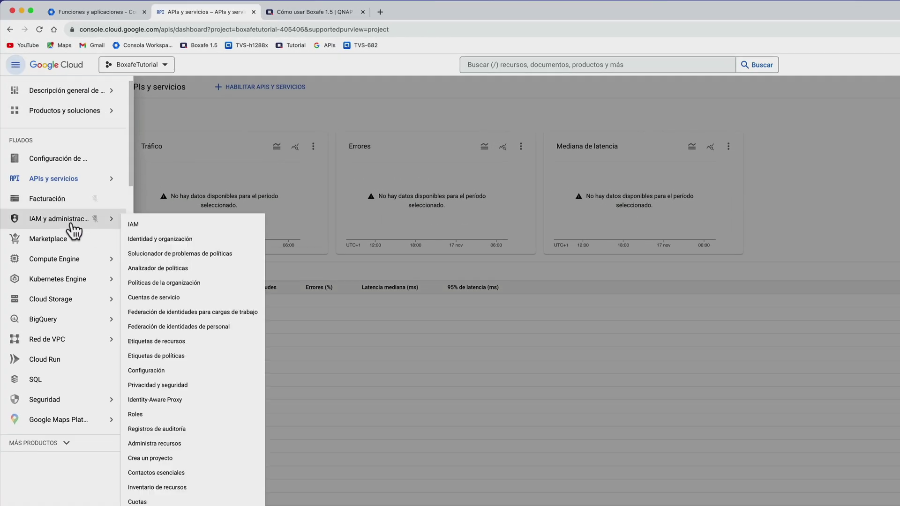
pyautogui.click(158, 297)
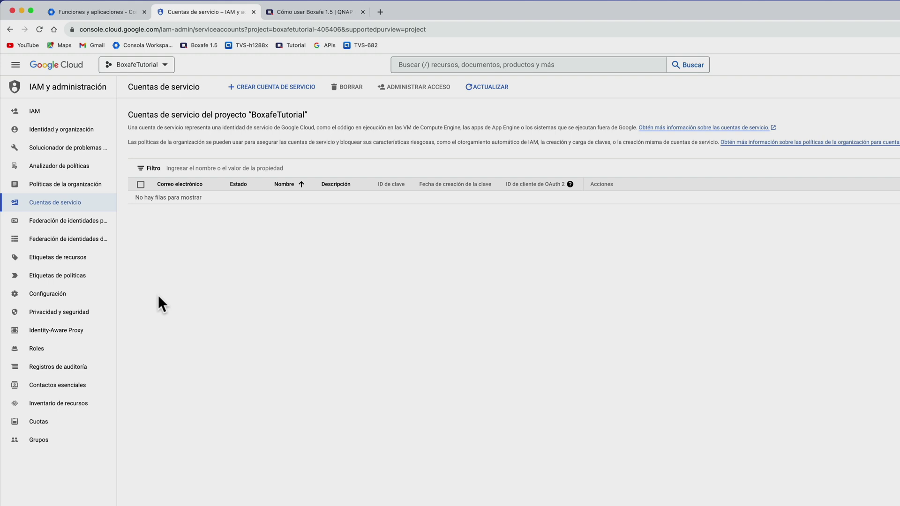
# Create a service account named BoxafeQNAP (ID boxafeqnap) and continue to role assignment.
pyautogui.click(275, 87)
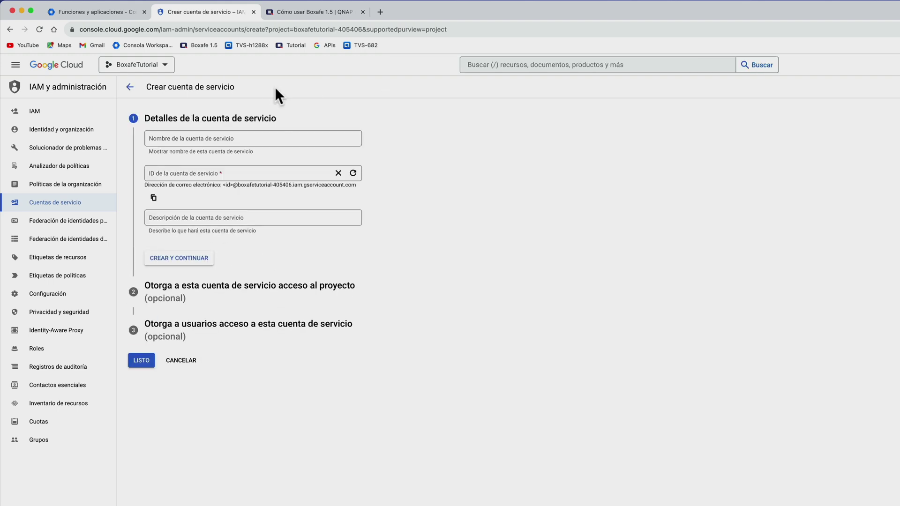
pyautogui.click(265, 138)
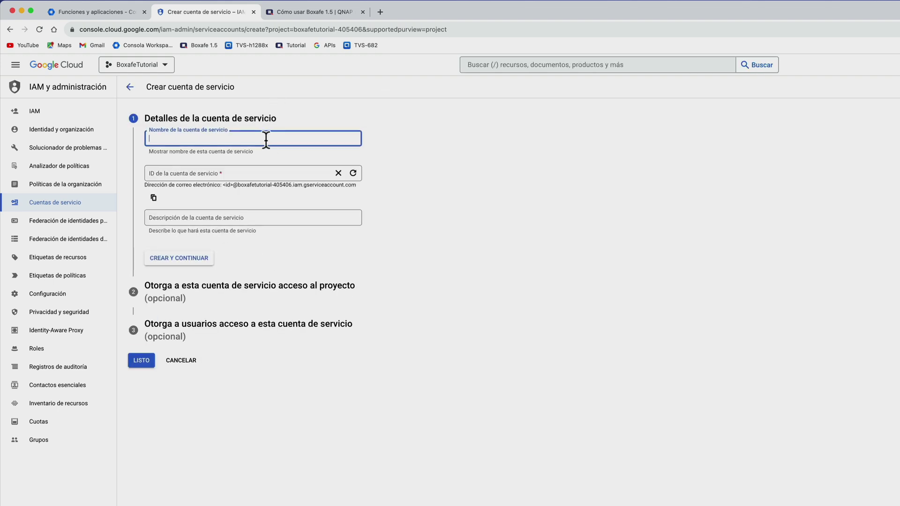
pyautogui.write('Boxa')
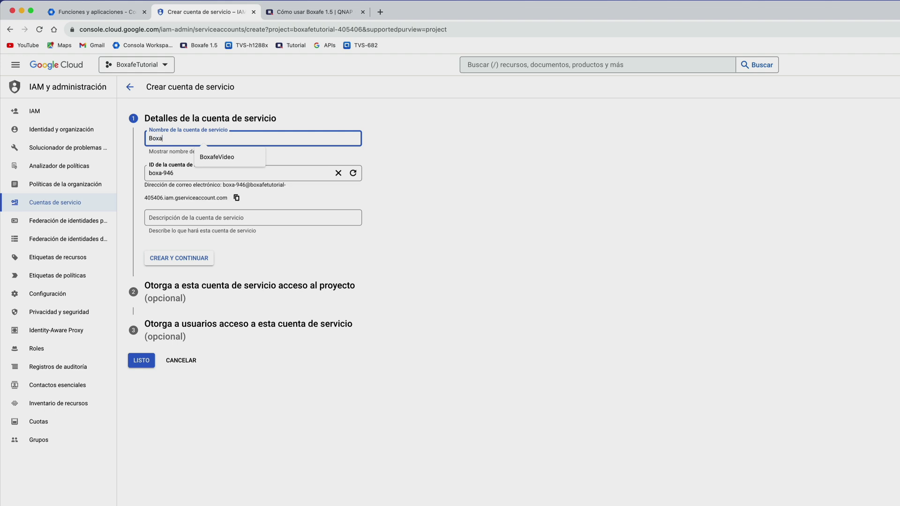
pyautogui.write('feQNAP')
pyautogui.click(179, 258)
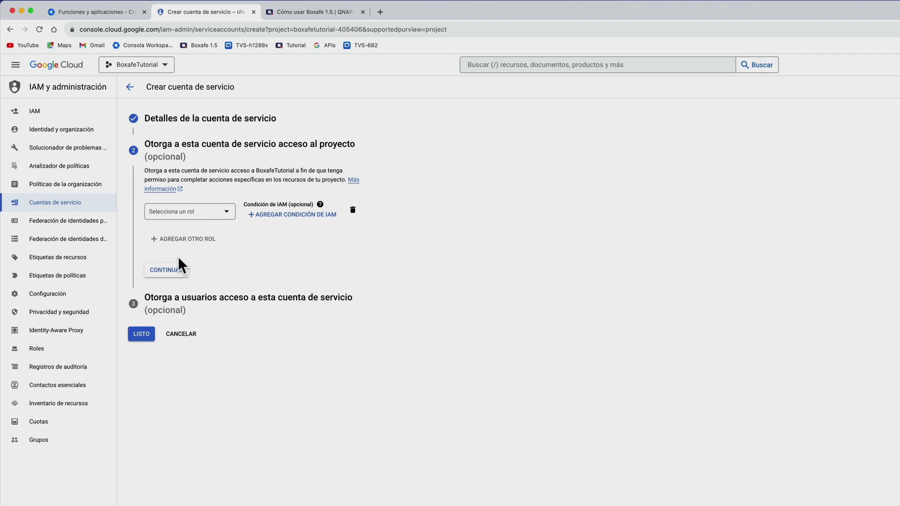
# Grant BoxafeQNAP the Proyecto > Propietario role and finish creating the service account.
pyautogui.click(203, 213)
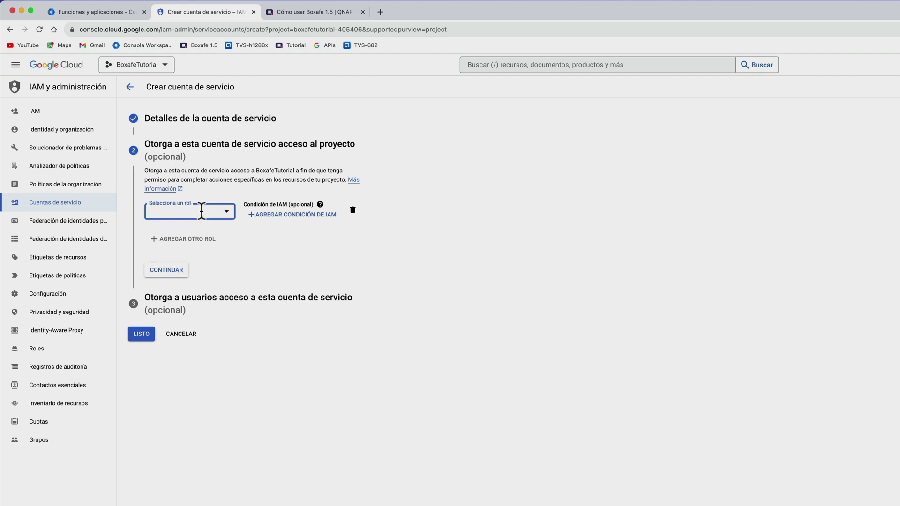
pyautogui.scroll(-3, 192, 281)
pyautogui.scroll(-10, 191, 281)
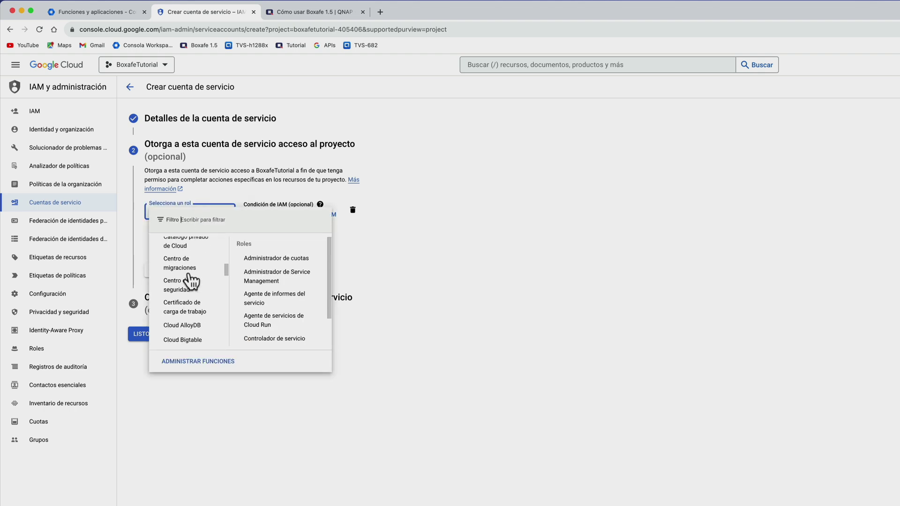
pyautogui.scroll(-5, 191, 281)
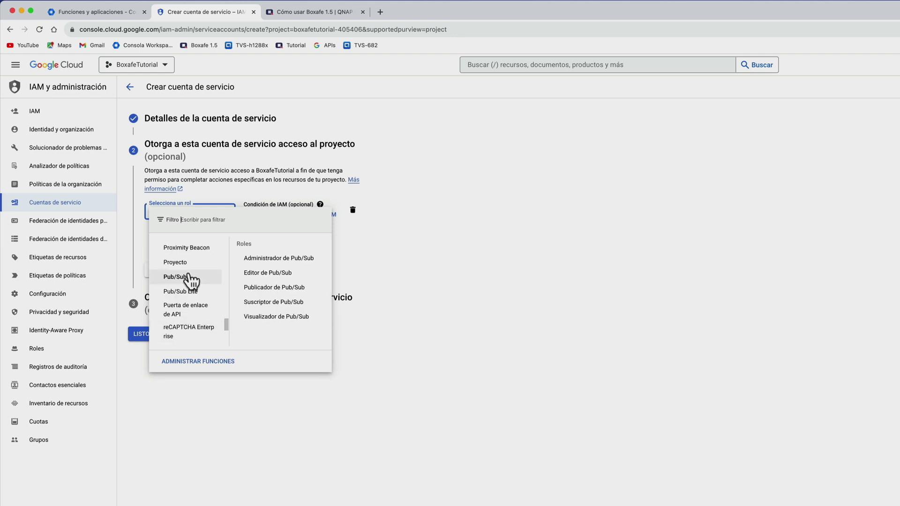
pyautogui.moveTo(192, 265)
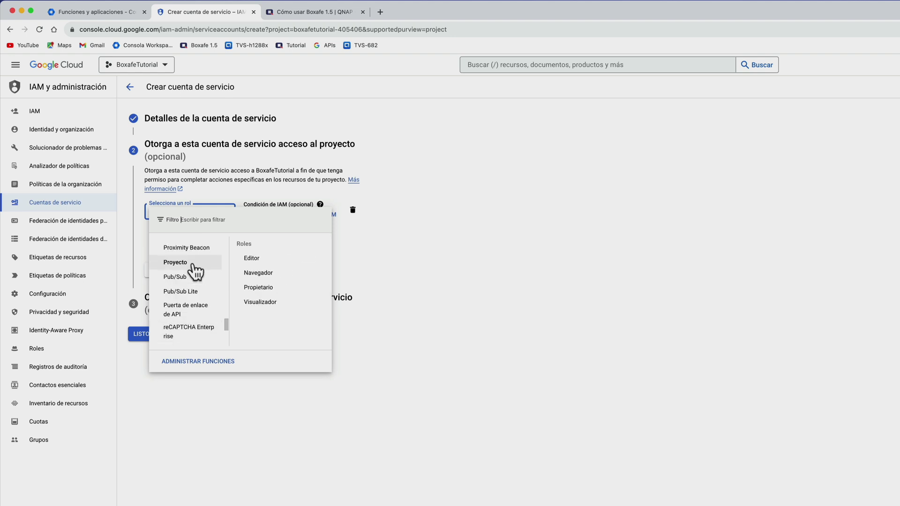
pyautogui.click(258, 287)
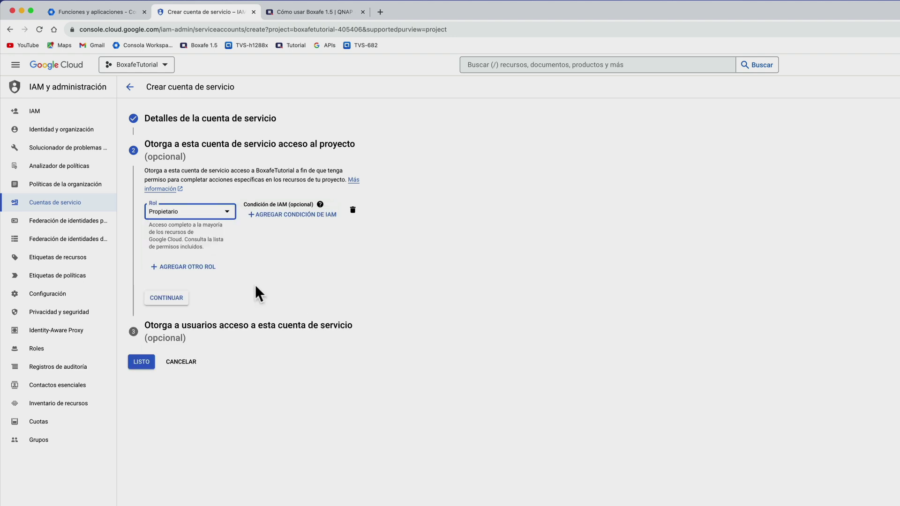
pyautogui.click(174, 298)
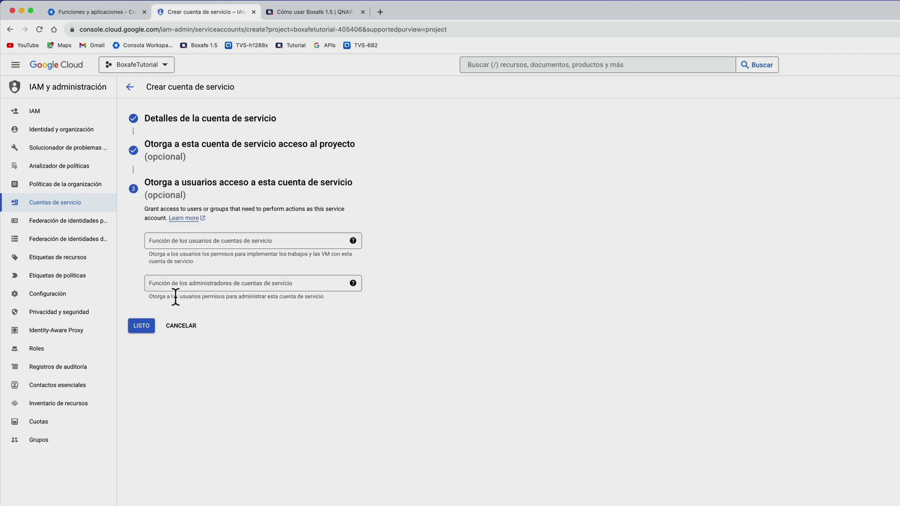
pyautogui.click(140, 327)
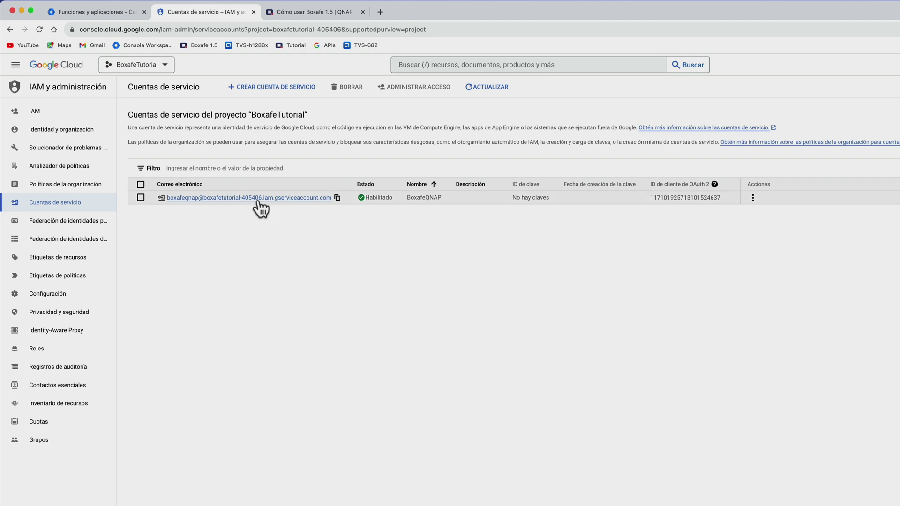
# Create a JSON private key for BoxafeQNAP, saving boxafetutorial-405406-a6f20c89b358.json to the computer.
pyautogui.click(753, 197)
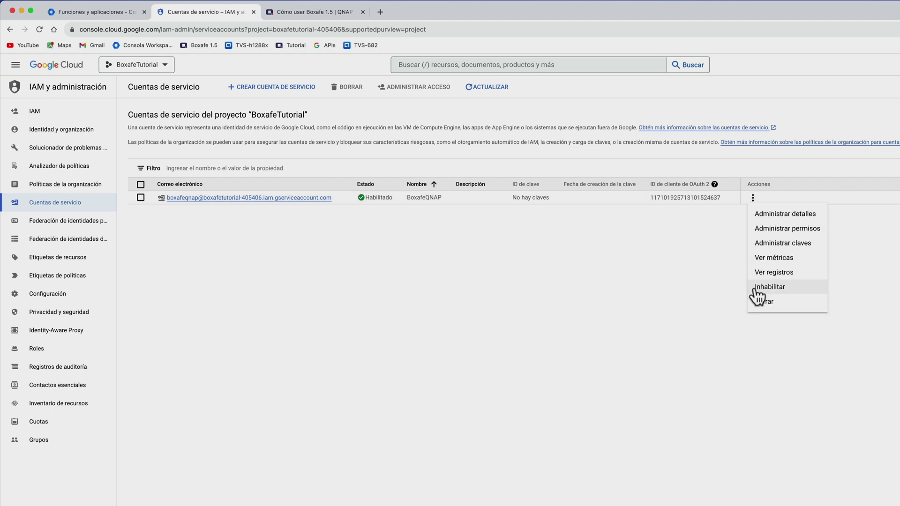
pyautogui.click(764, 219)
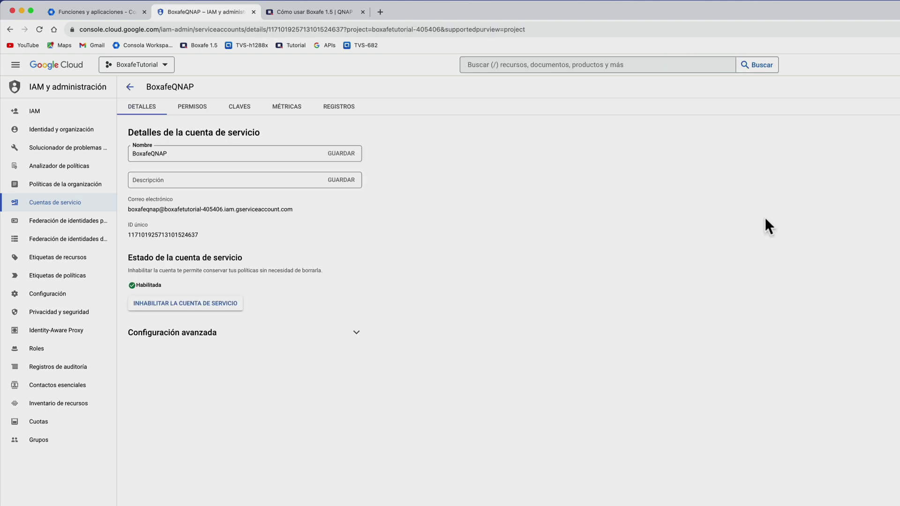
pyautogui.click(244, 114)
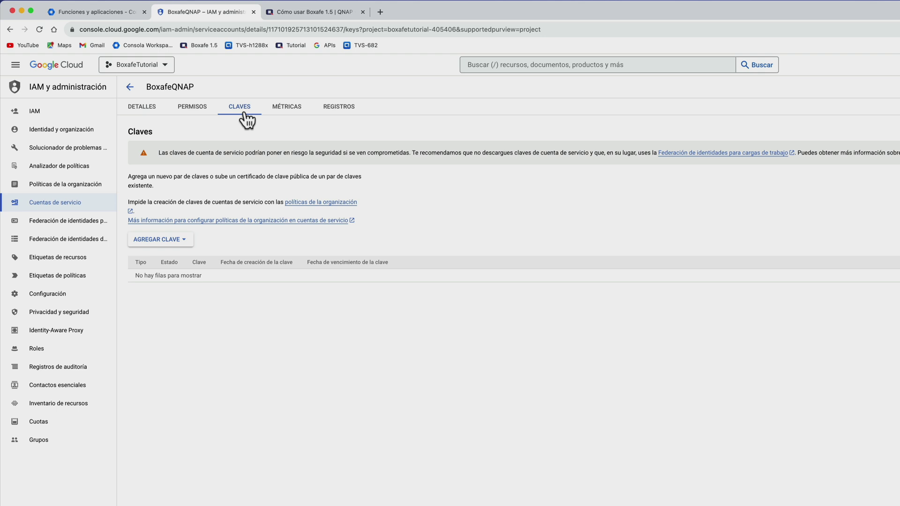
pyautogui.click(162, 241)
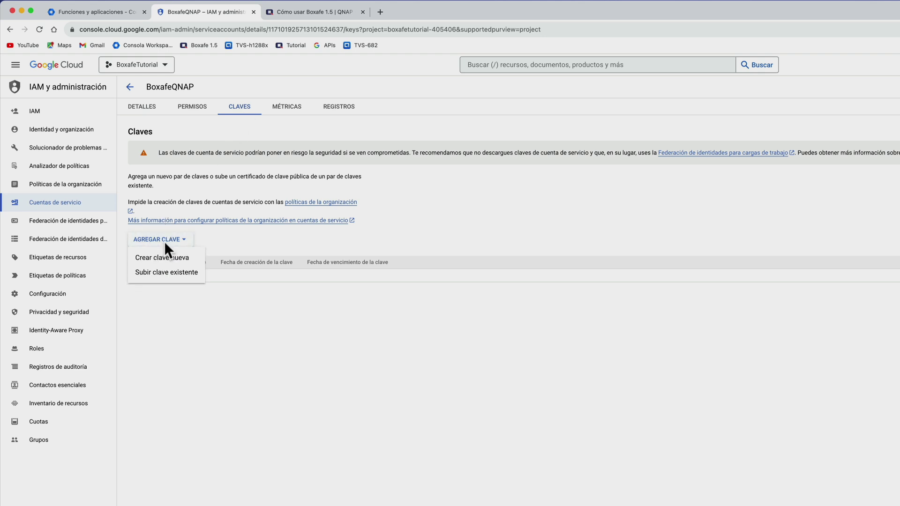
pyautogui.click(165, 256)
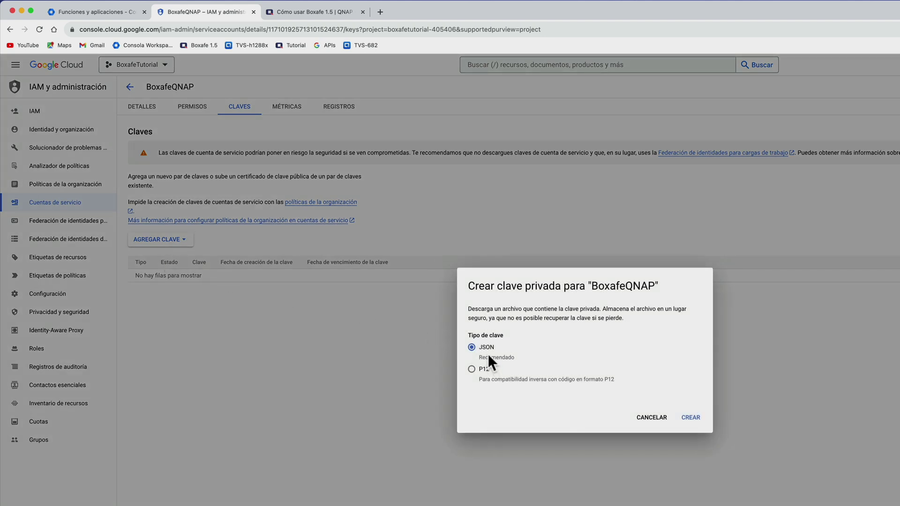
pyautogui.click(691, 417)
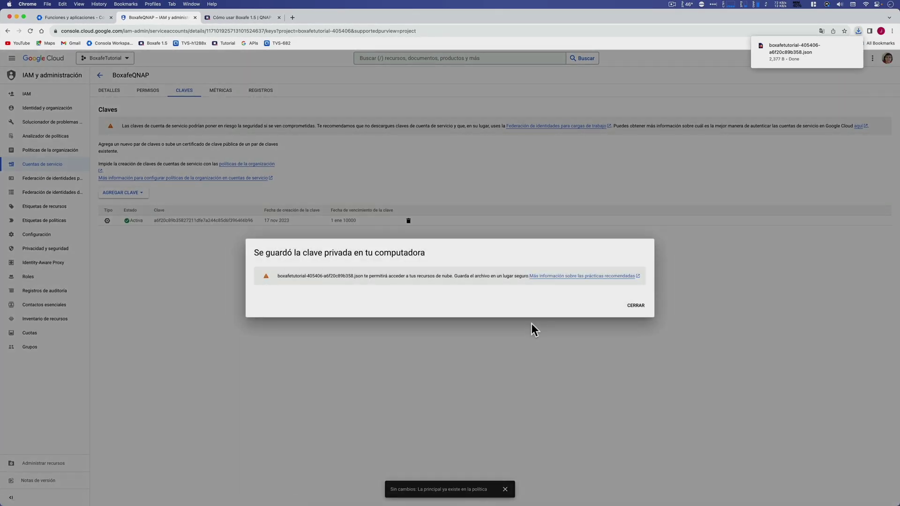
# Copy BoxafeQNAP's OAuth 2 client ID from Cuentas de servicio and return to the Admin console tab.
pyautogui.click(637, 309)
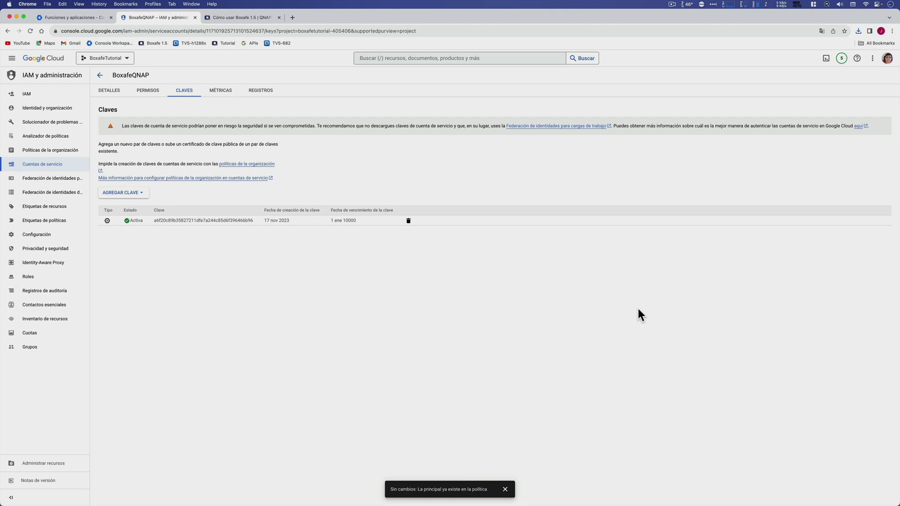
pyautogui.click(98, 76)
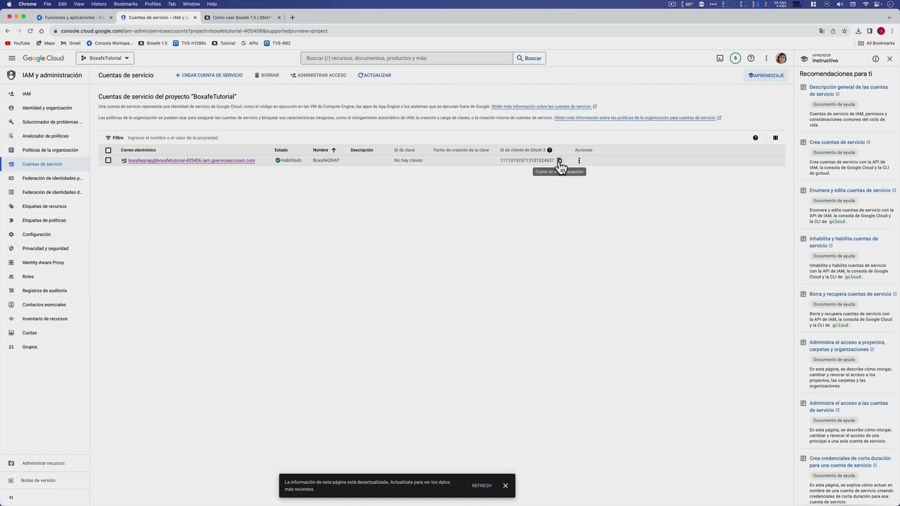
pyautogui.click(86, 21)
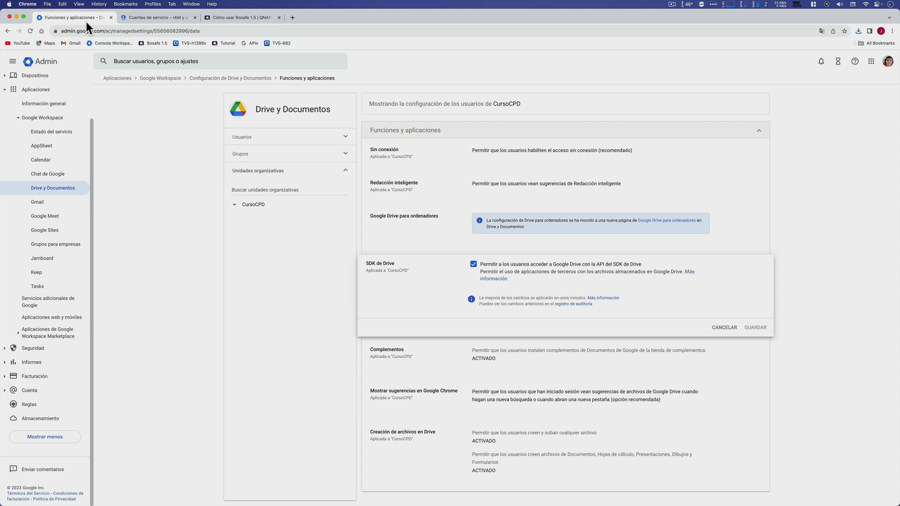
# Open Seguridad > Control de acceso y de datos > Controles de APIs domain-wide delegation and choose Añadir nuevo.
pyautogui.click(7, 350)
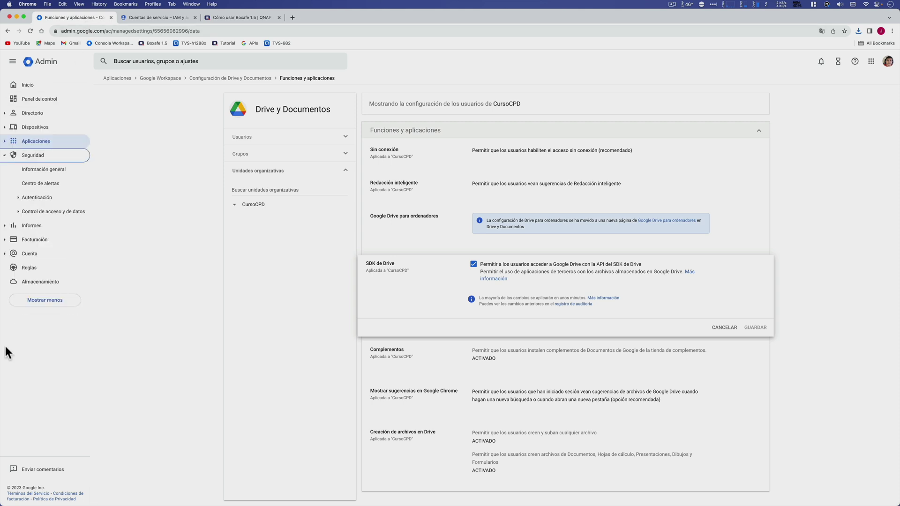
pyautogui.click(27, 213)
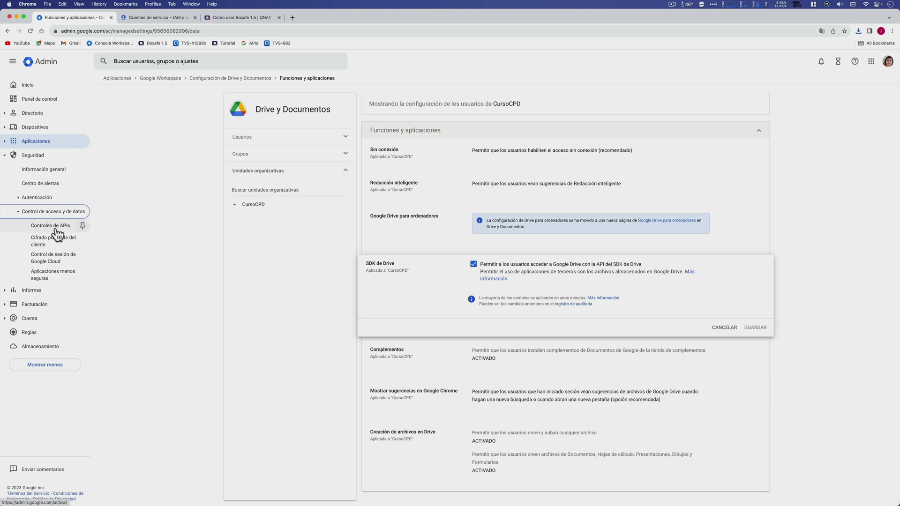
pyautogui.click(56, 230)
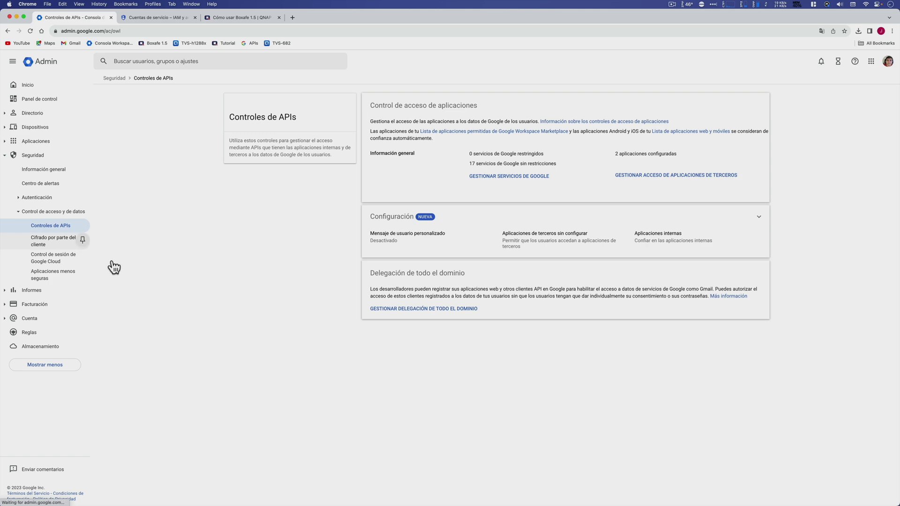
pyautogui.click(406, 310)
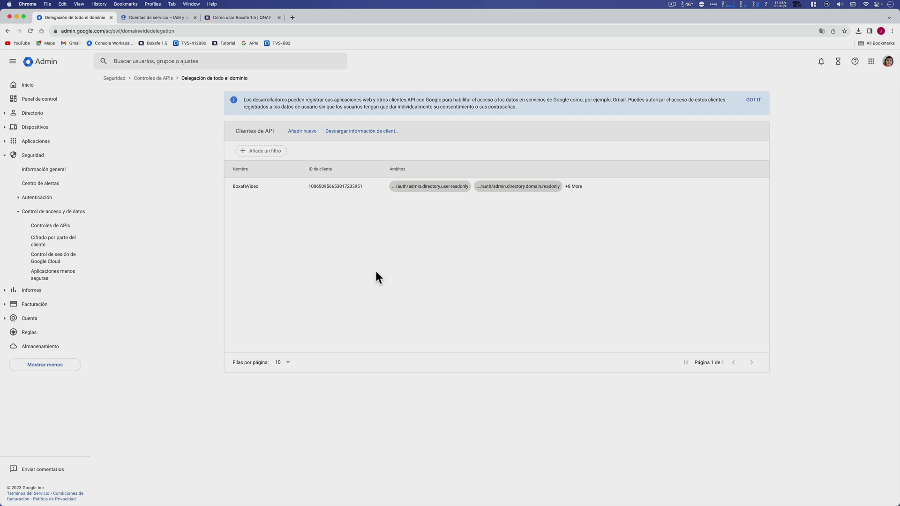
pyautogui.click(302, 131)
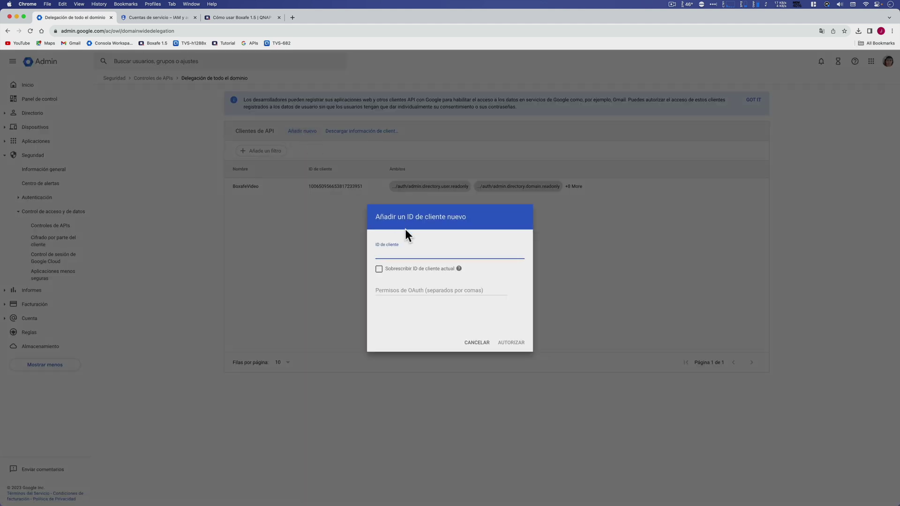
# Paste the service account's client ID into the new API client's Client ID field.
pyautogui.rightClick(403, 252)
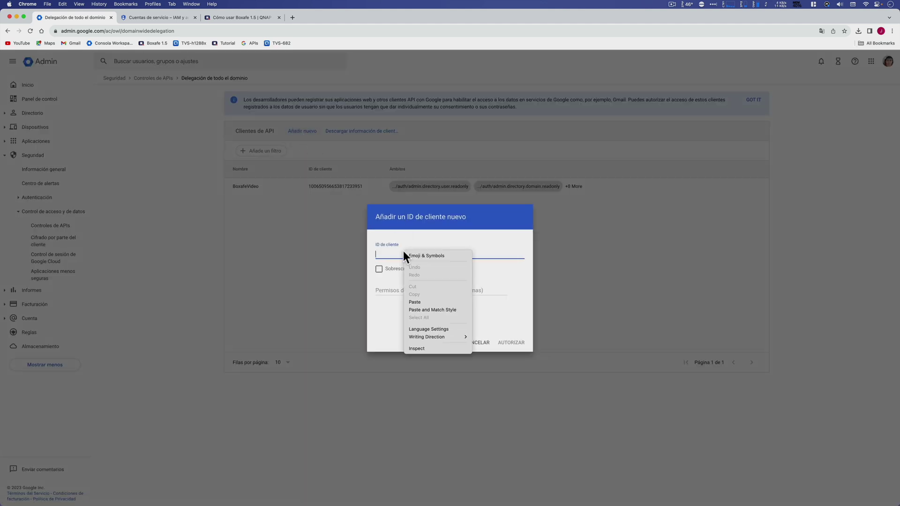
pyautogui.click(418, 302)
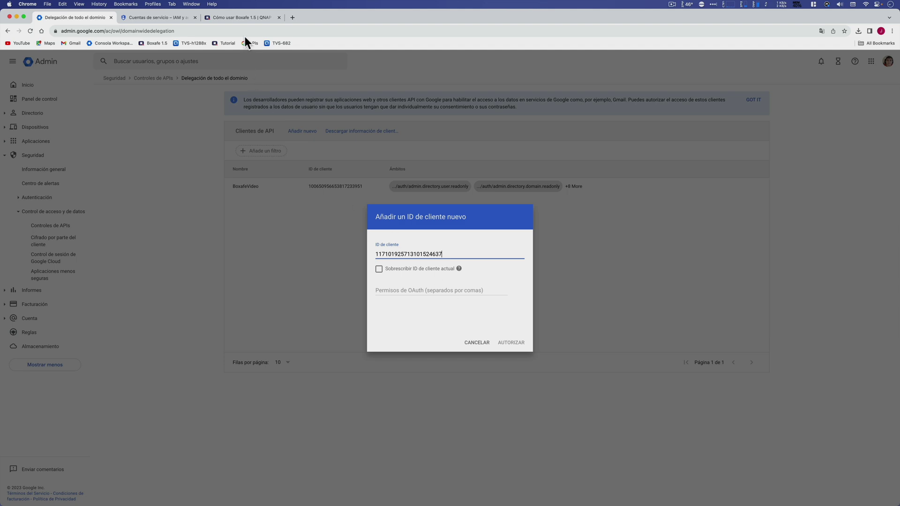
pyautogui.click(242, 19)
# Copy the ten OAuth scope URLs from the tutorial's step 29 and return to the Admin console.
pyautogui.scroll(-20, 314, 224)
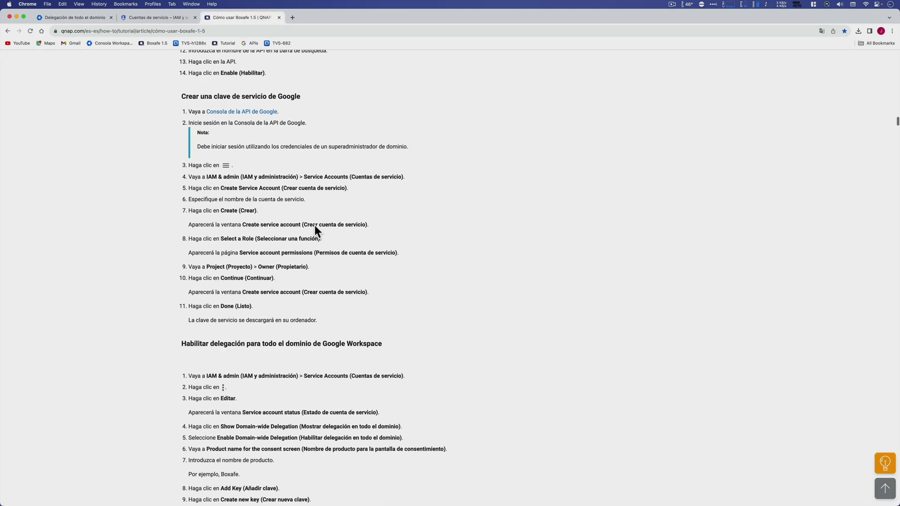
pyautogui.scroll(-3, 314, 225)
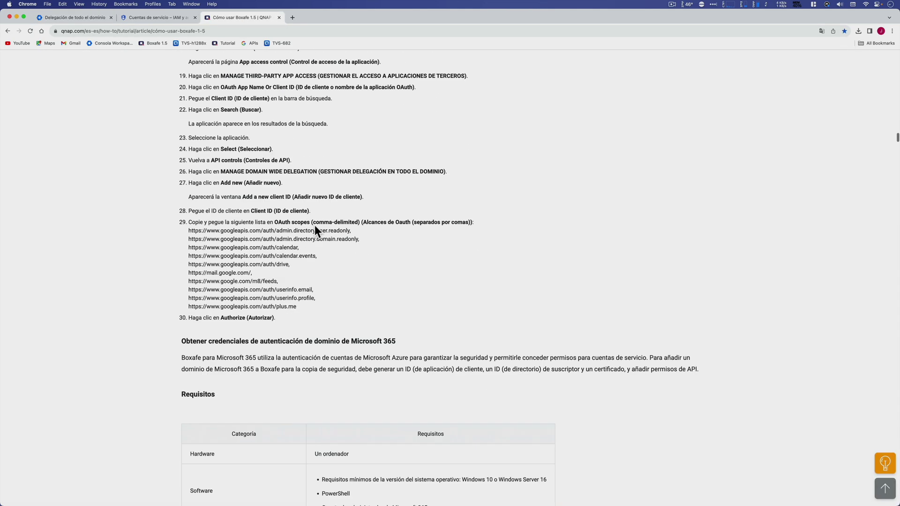
pyautogui.moveTo(189, 229); pyautogui.dragTo(313, 305)
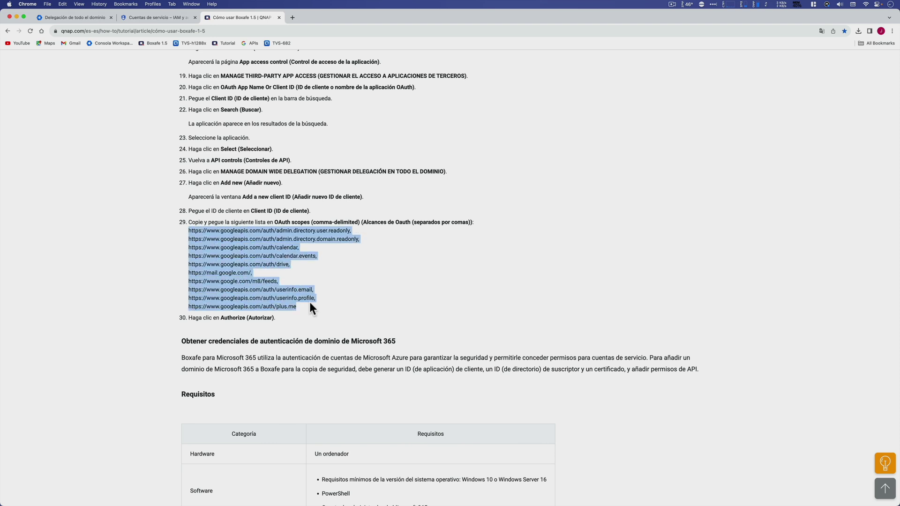
pyautogui.rightClick(253, 278)
pyautogui.click(290, 297)
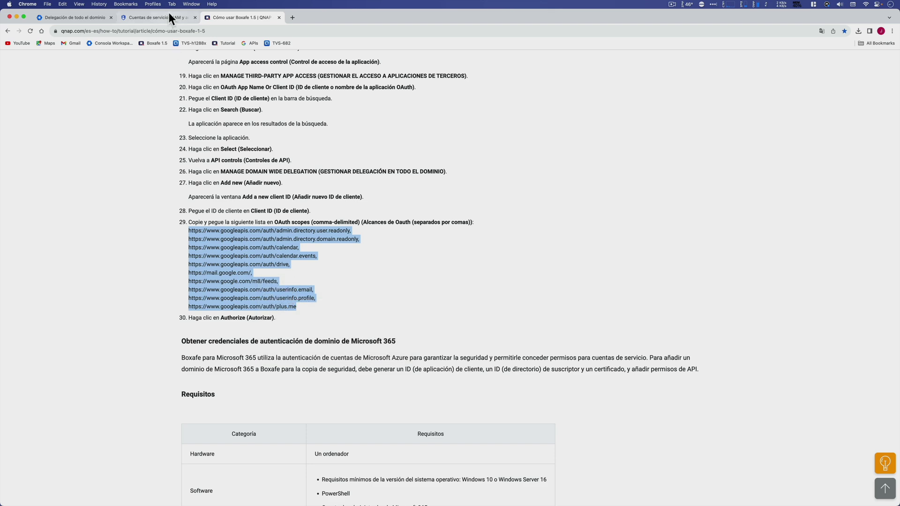
pyautogui.click(167, 18)
pyautogui.click(69, 18)
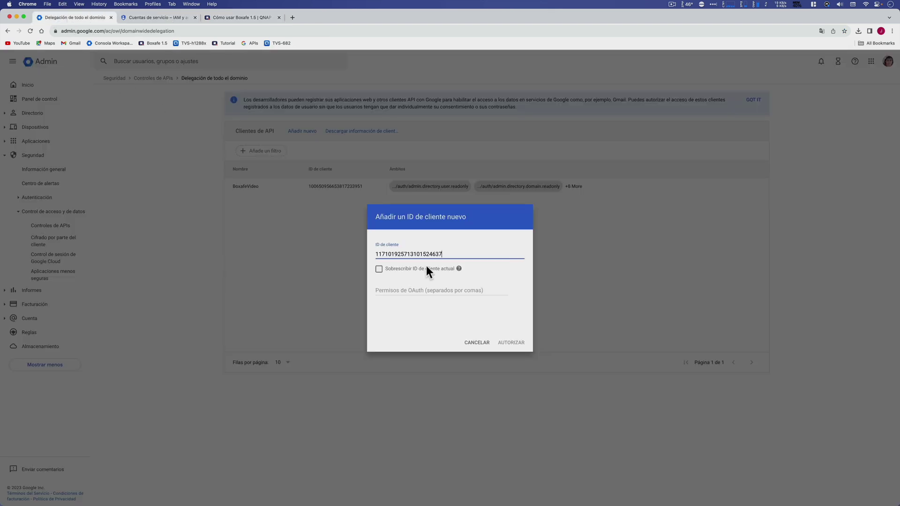
# Paste the ten OAuth scopes into Permisos de OAuth and authorize the API client.
pyautogui.click(446, 290)
pyautogui.press('super+v')
pyautogui.click(521, 343)
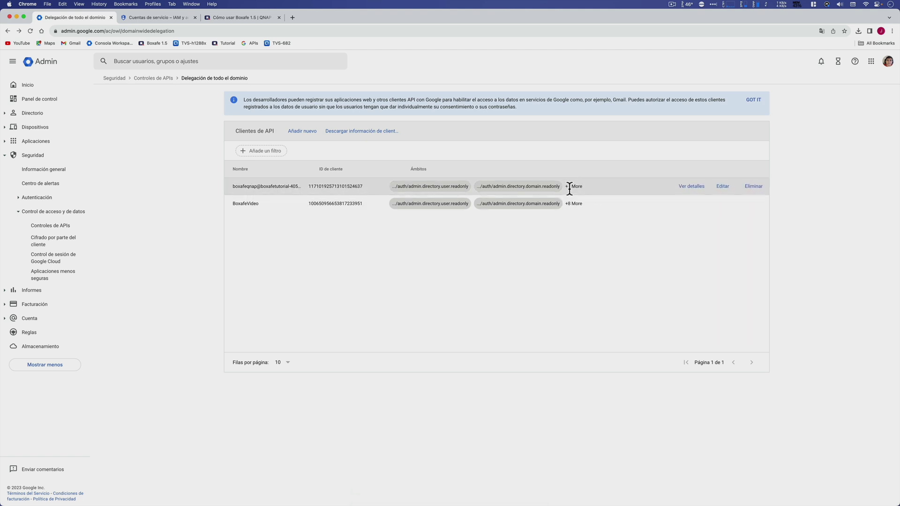
# Launch Boxafe from the TVS-h1288x NAS bookmark in a new tab and start adding a domain.
pyautogui.click(294, 19)
pyautogui.click(198, 45)
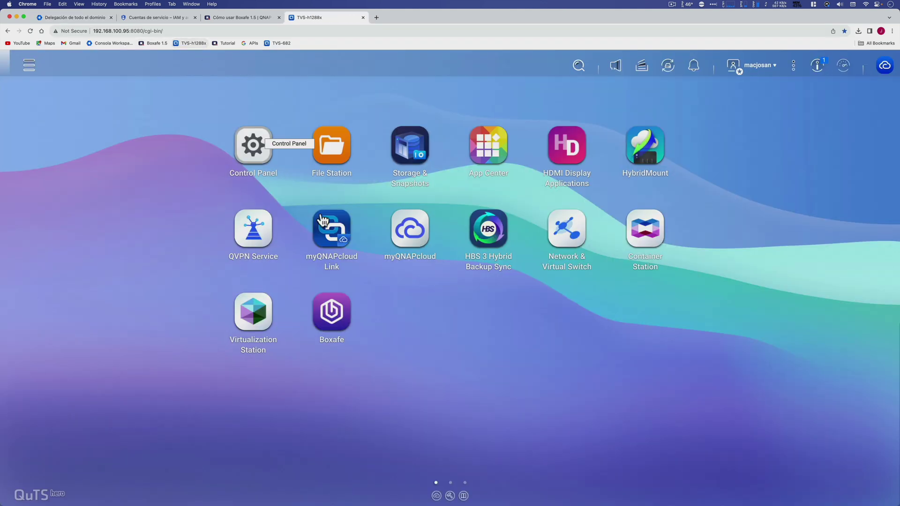
pyautogui.click(334, 312)
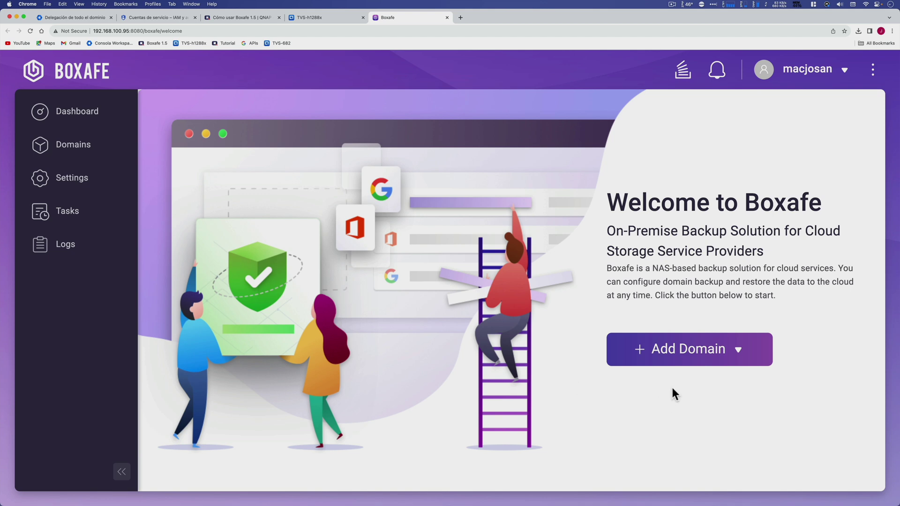
pyautogui.click(678, 359)
# Add a Google Workspace domain with the admin's e-mail and the boxafetutorial-405406-a6f20c89b358.json key, then authorize.
pyautogui.click(675, 384)
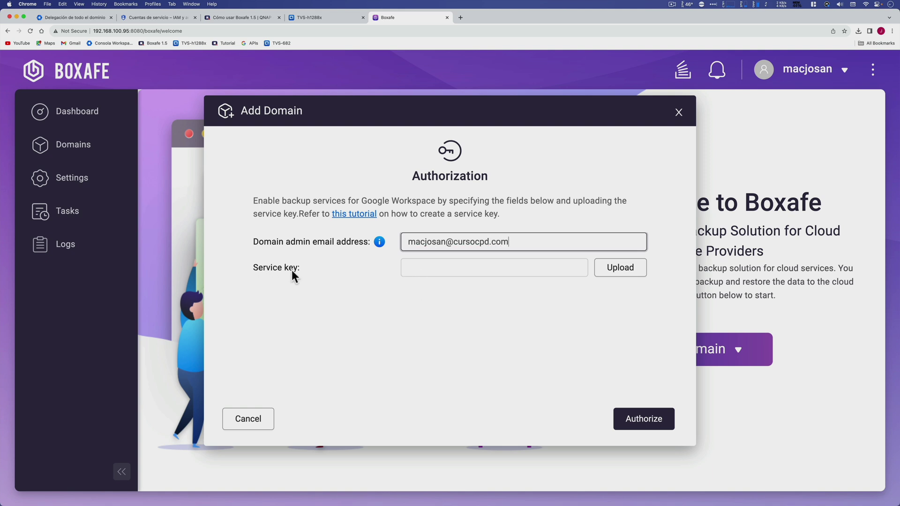
pyautogui.click(633, 273)
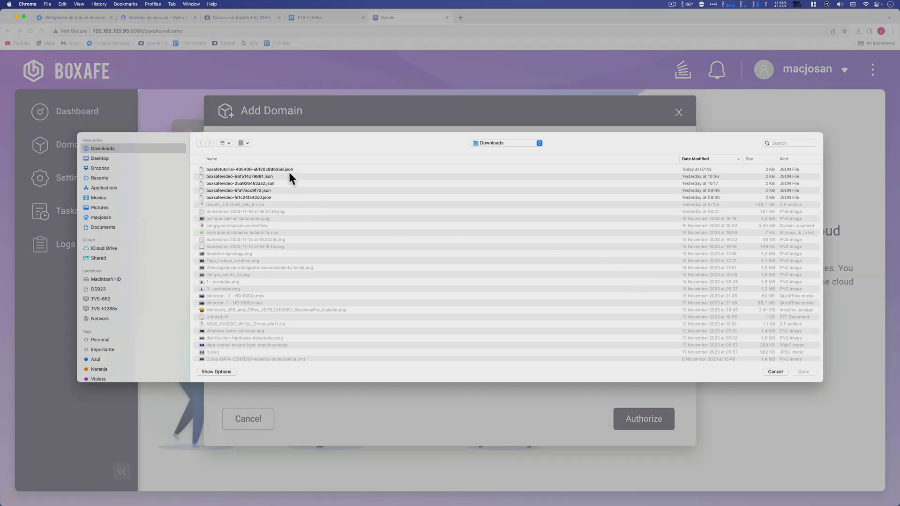
pyautogui.click(288, 170)
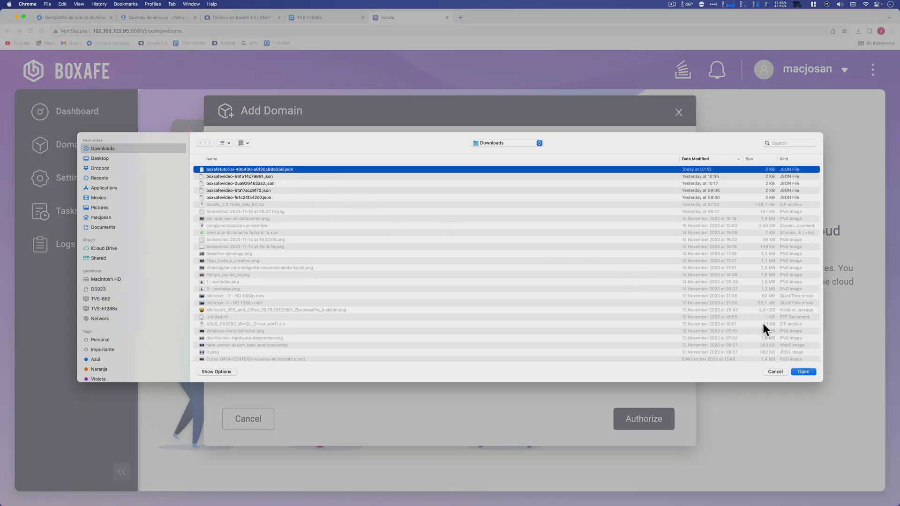
pyautogui.click(807, 371)
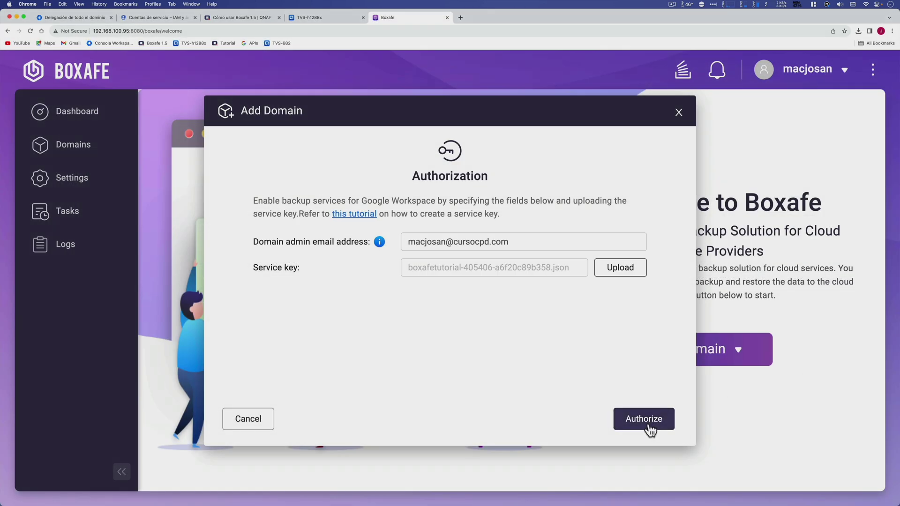
pyautogui.click(648, 423)
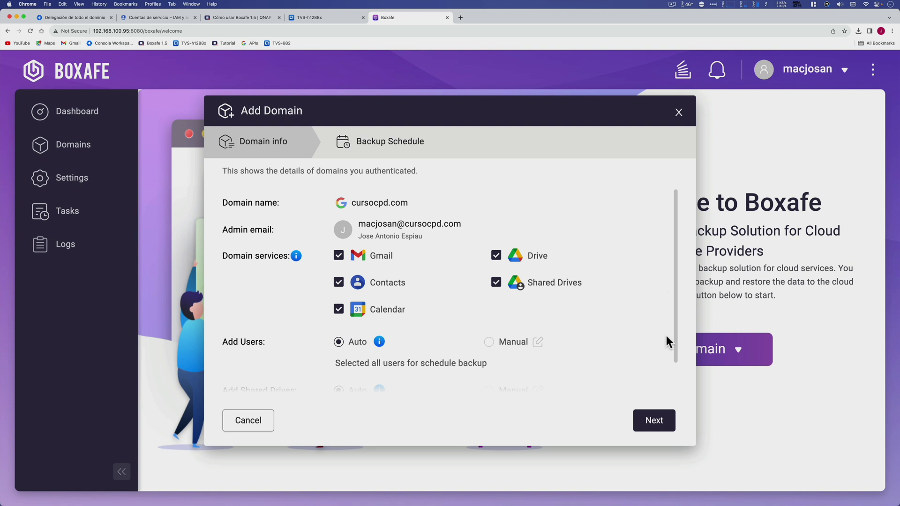
# Confirm cursocpd.com's five services and automatic user and shared drive selection, then continue.
pyautogui.scroll(-2, 666, 336)
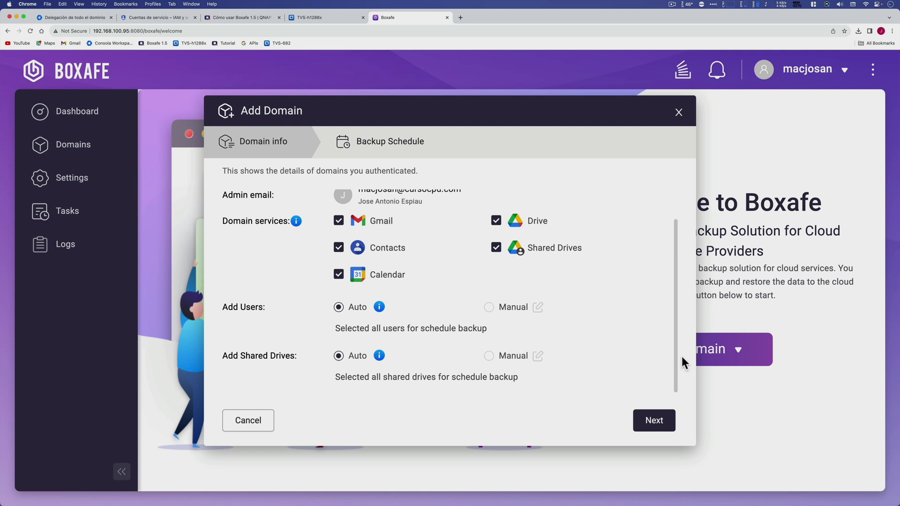
pyautogui.click(664, 419)
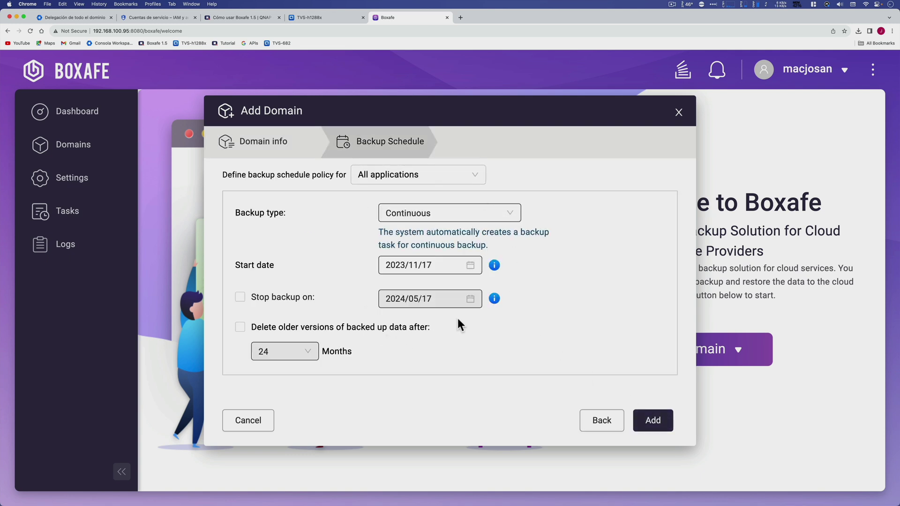
# Add the domain with continuous backups from 2023/11/17, leaving older-version deletion turned off.
pyautogui.click(514, 217)
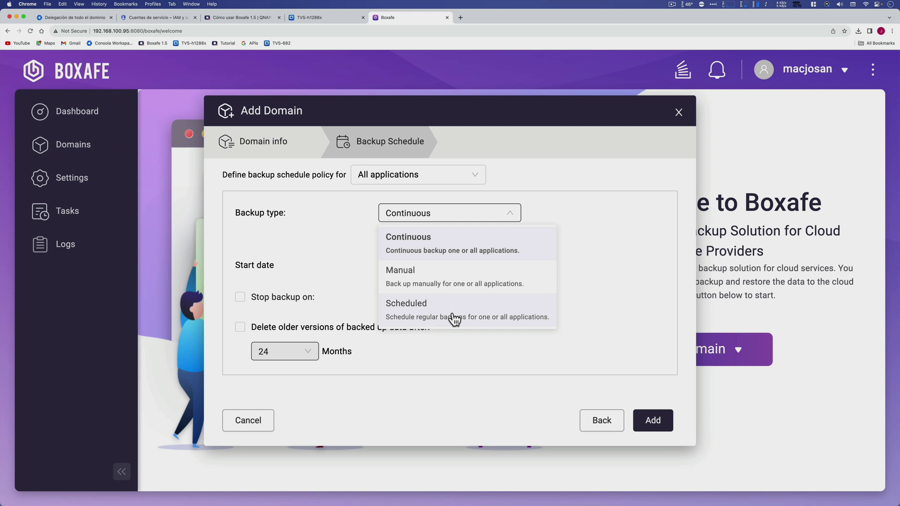
pyautogui.click(475, 220)
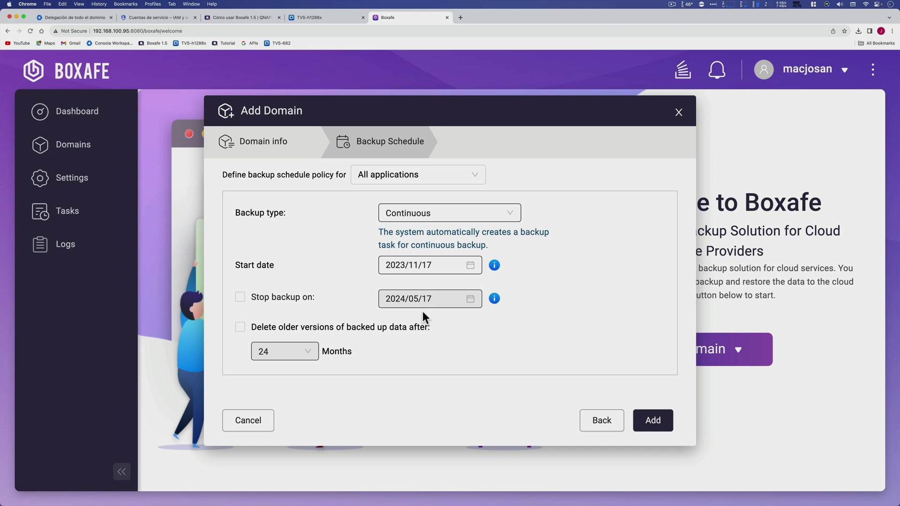
pyautogui.click(240, 328)
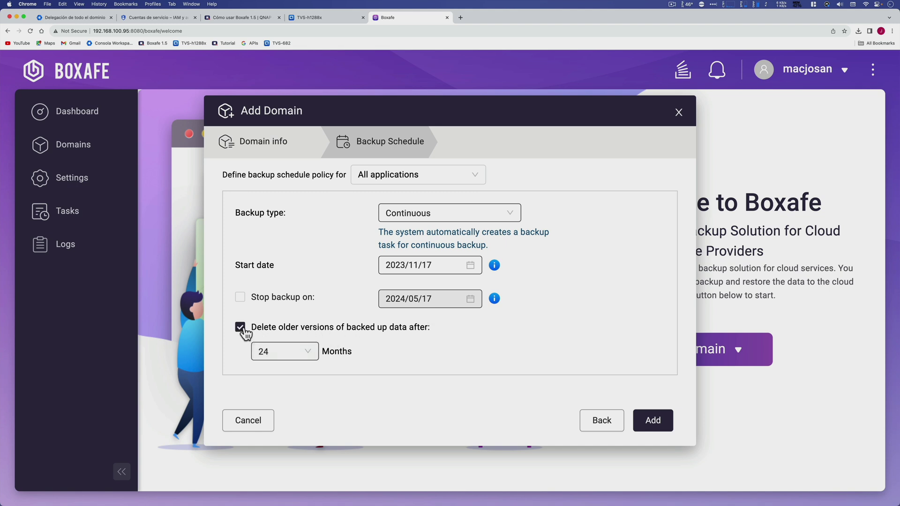
pyautogui.click(307, 352)
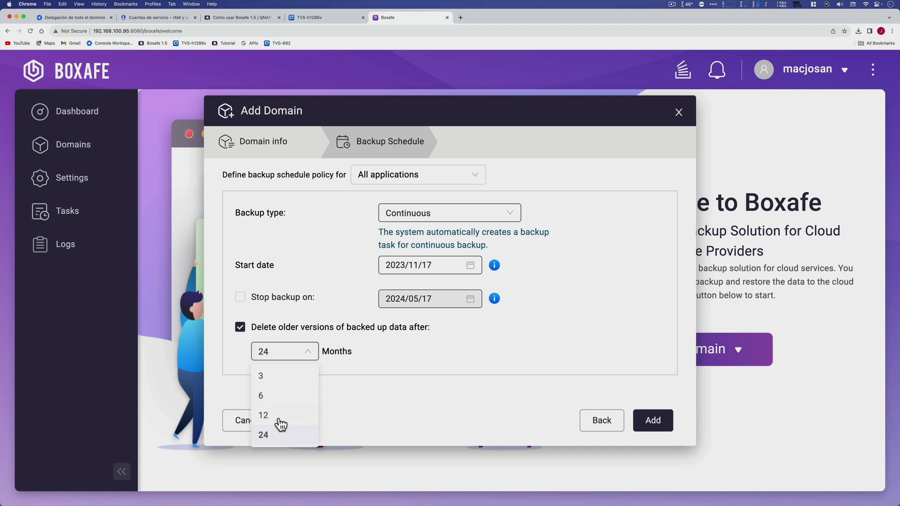
pyautogui.click(240, 327)
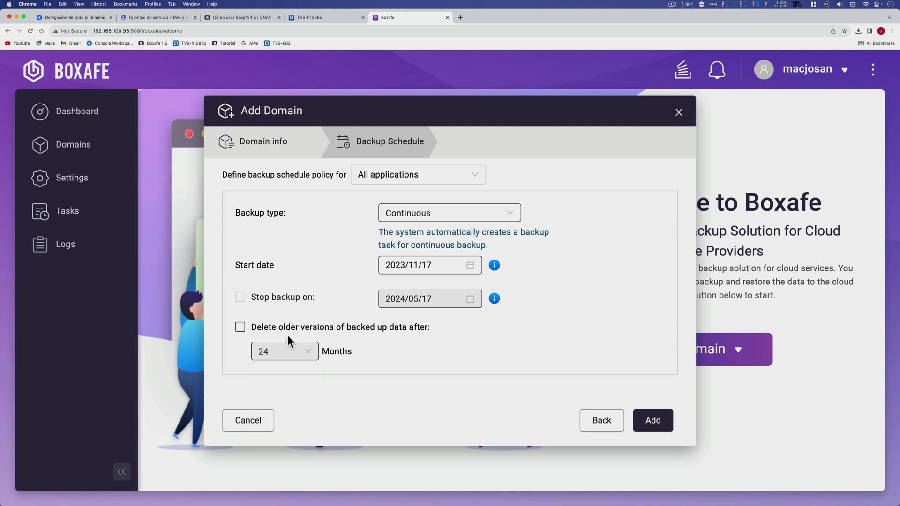
pyautogui.click(662, 425)
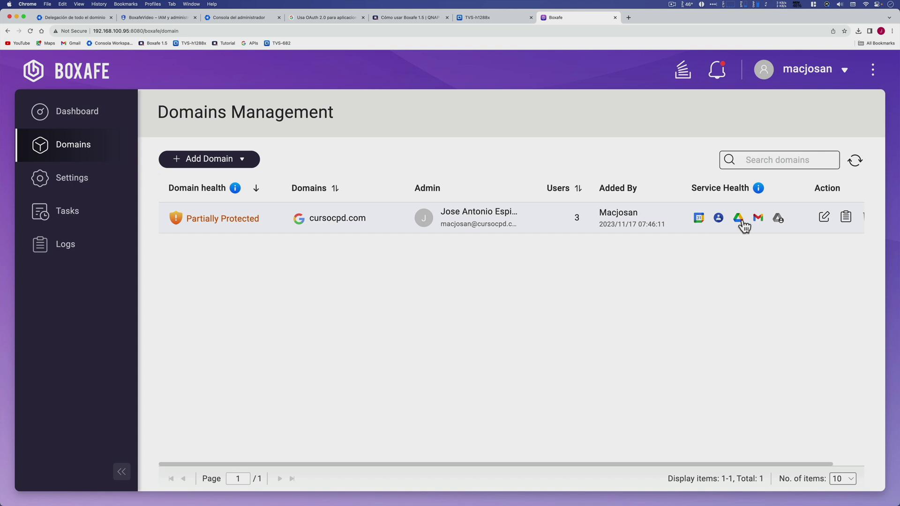
# Browse another user's backed-up Drive, Gmail and contacts, check Domain Settings, then go to Tasks.
pyautogui.click(739, 219)
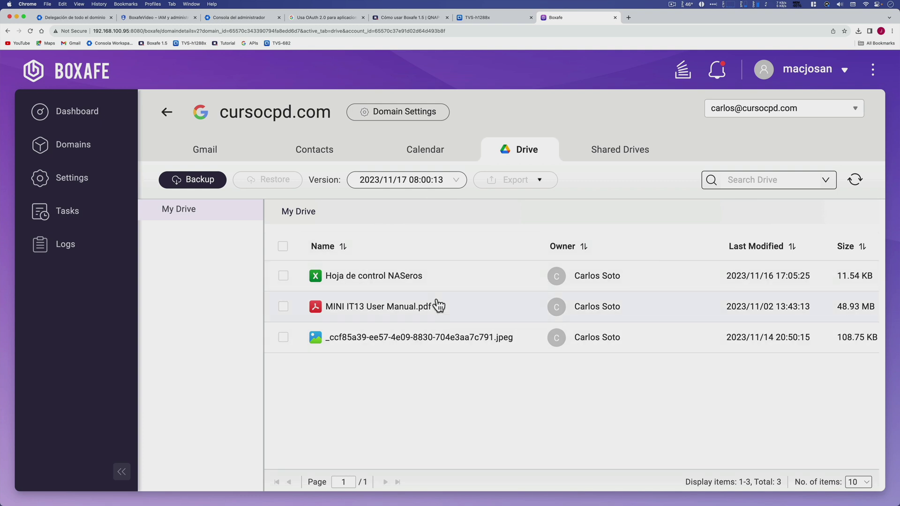
pyautogui.click(740, 112)
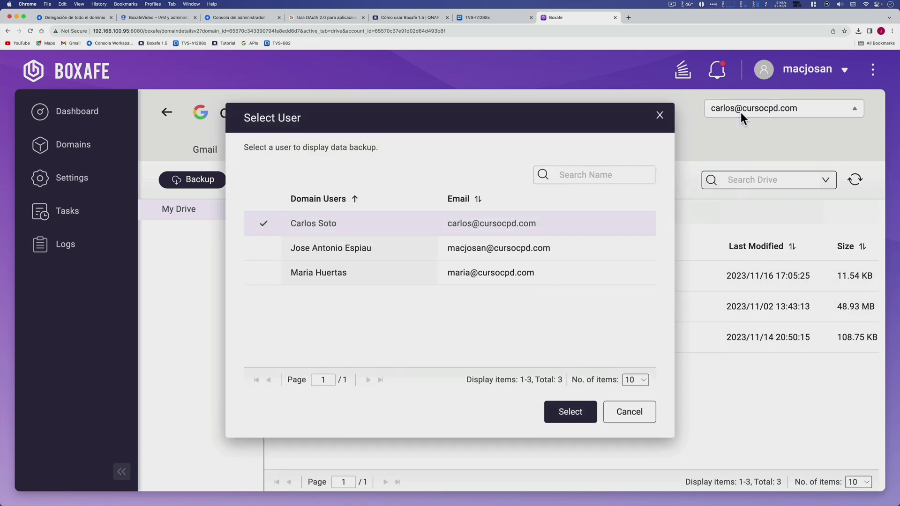
pyautogui.click(415, 247)
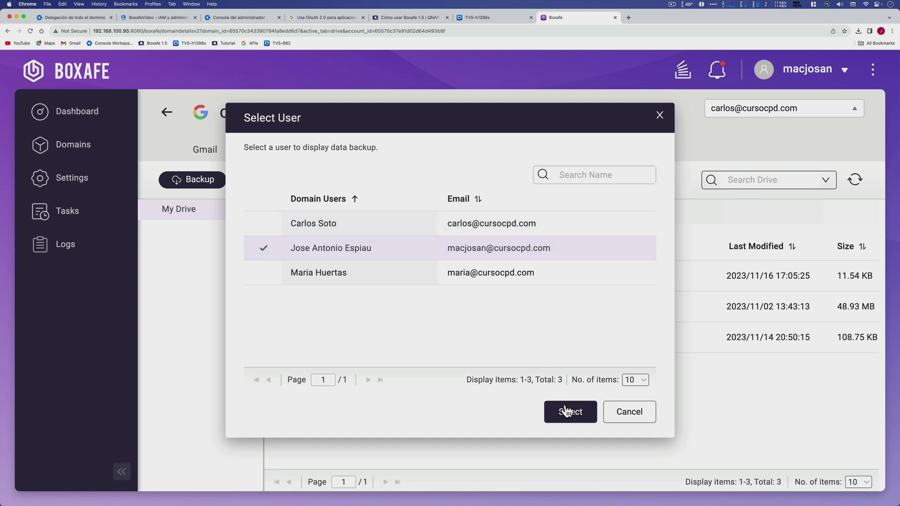
pyautogui.click(559, 409)
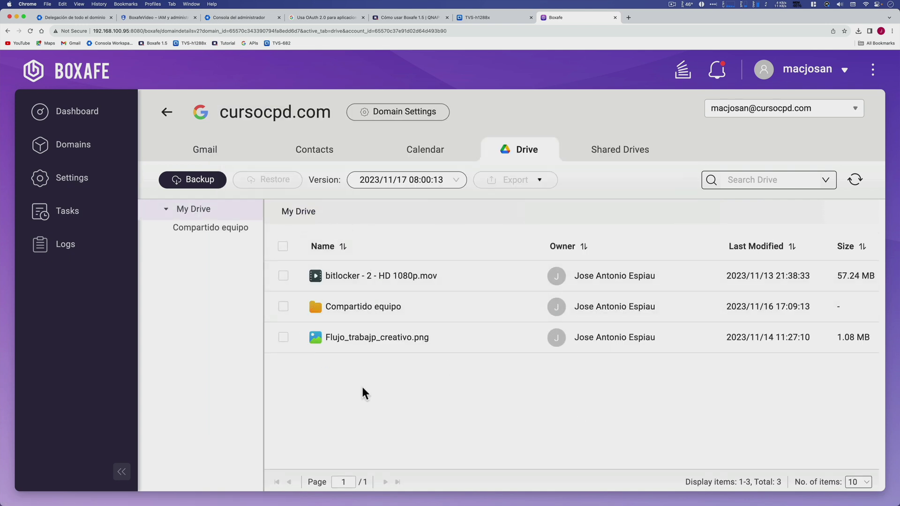
pyautogui.click(226, 161)
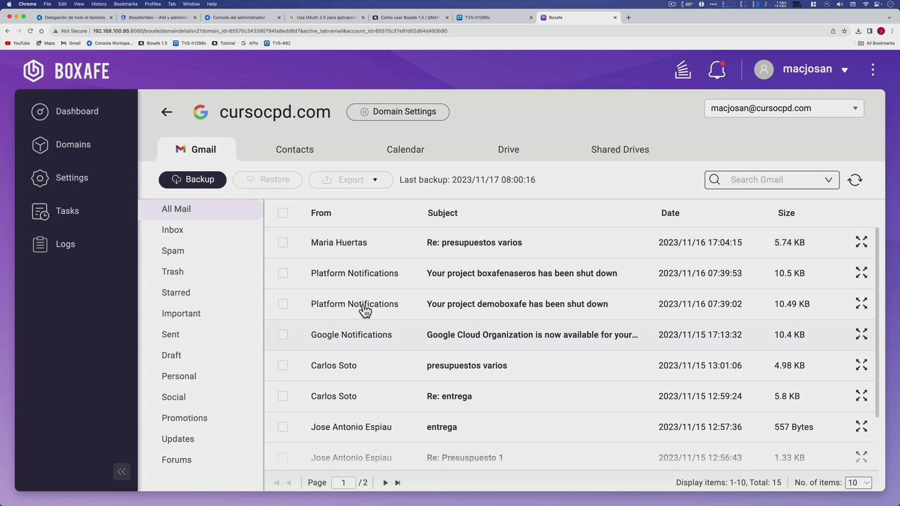
pyautogui.click(284, 152)
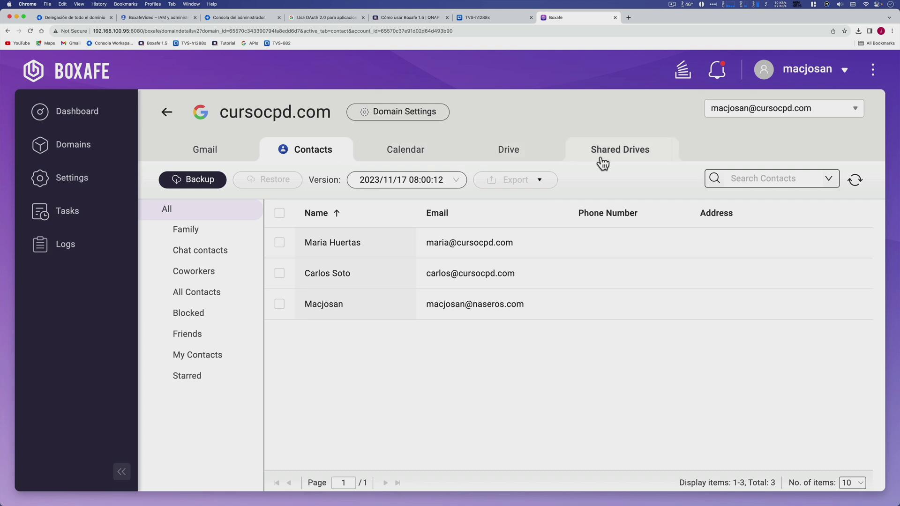
pyautogui.click(386, 115)
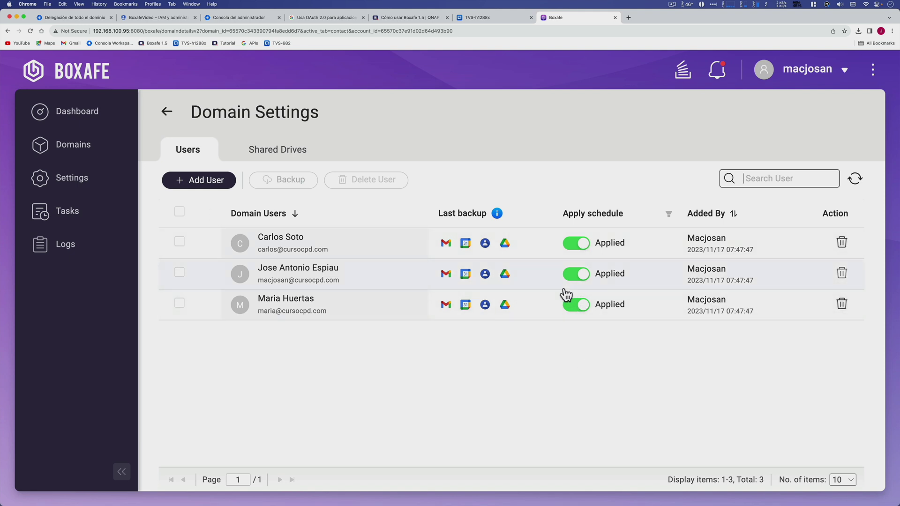
pyautogui.click(86, 220)
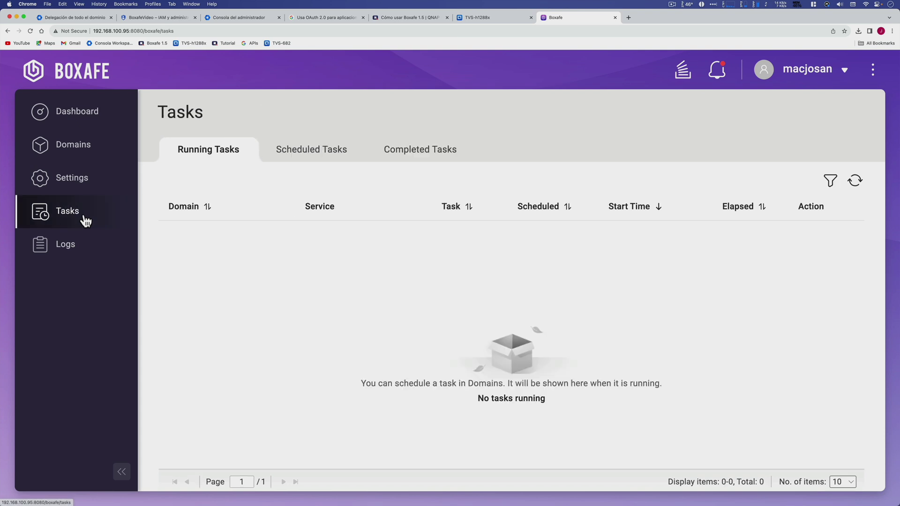
# Review scheduled and 21 completed backup tasks, inspect one task's details, and return to Domains.
pyautogui.click(305, 156)
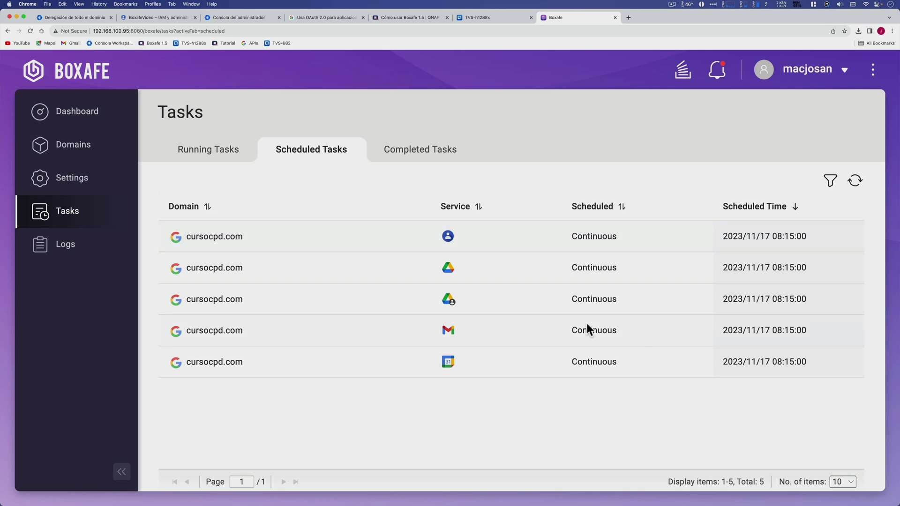
pyautogui.click(417, 155)
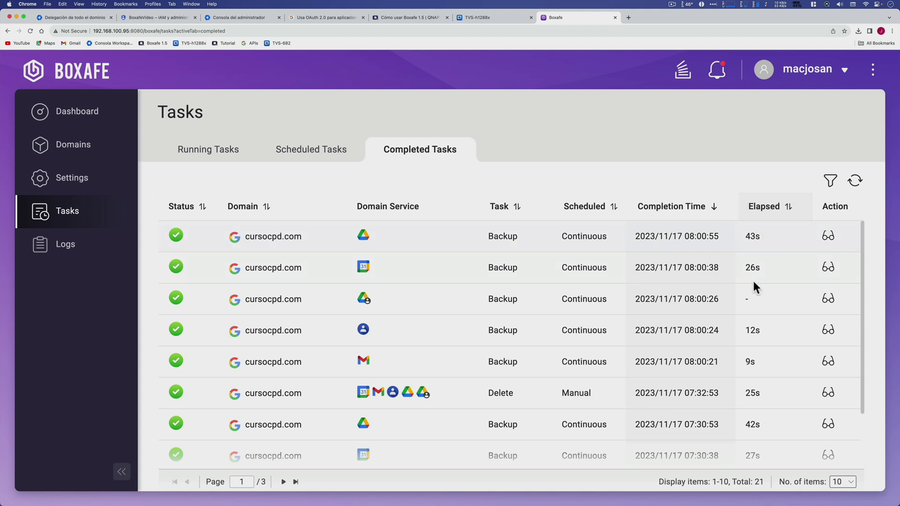
pyautogui.scroll(-3, 743, 357)
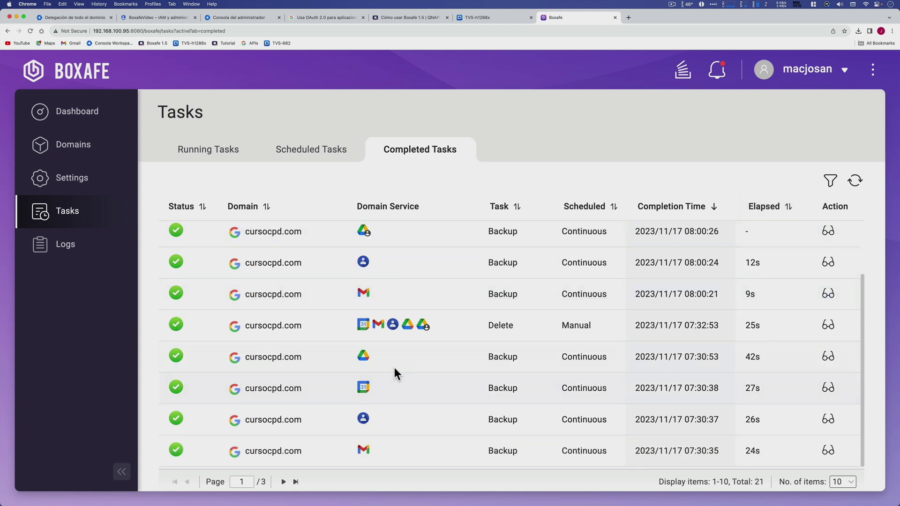
pyautogui.scroll(3, 747, 350)
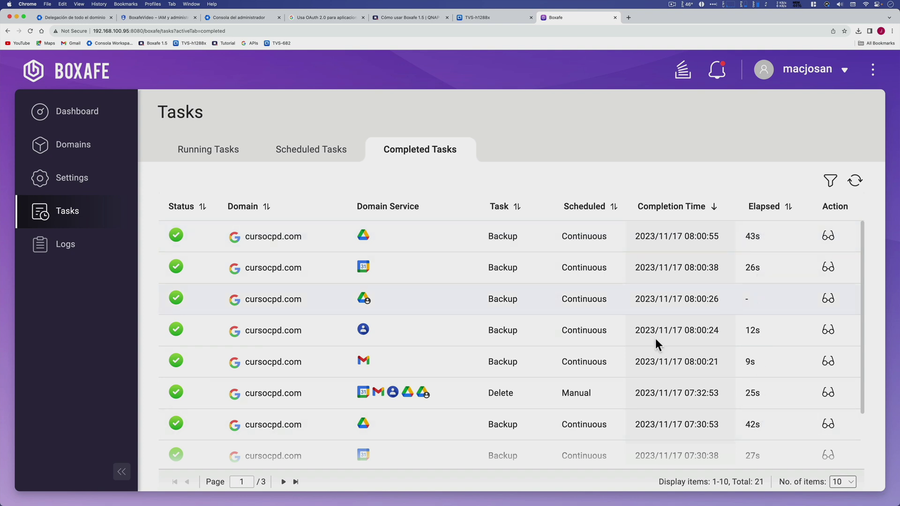
pyautogui.click(830, 398)
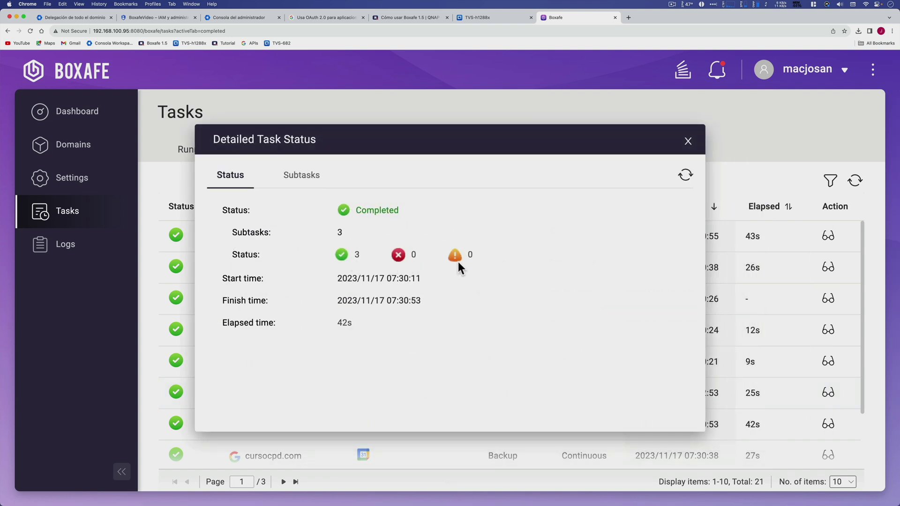
pyautogui.click(688, 140)
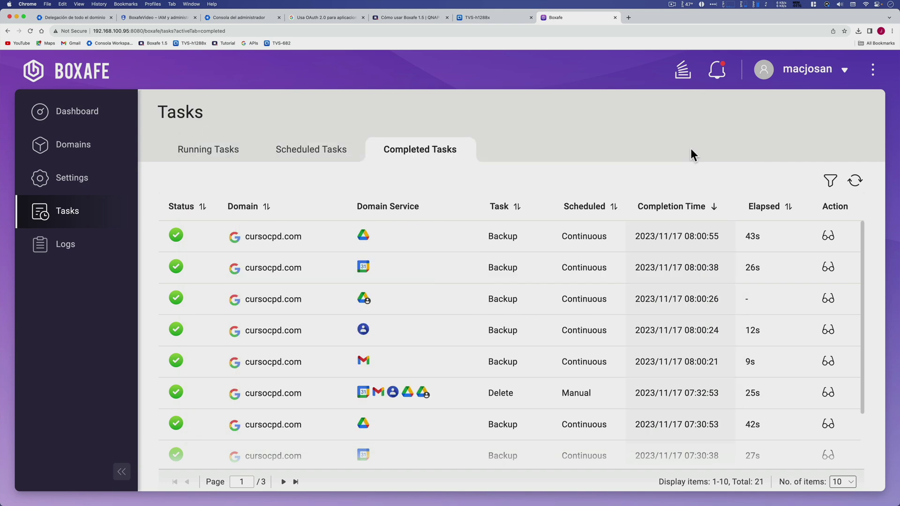
pyautogui.click(100, 145)
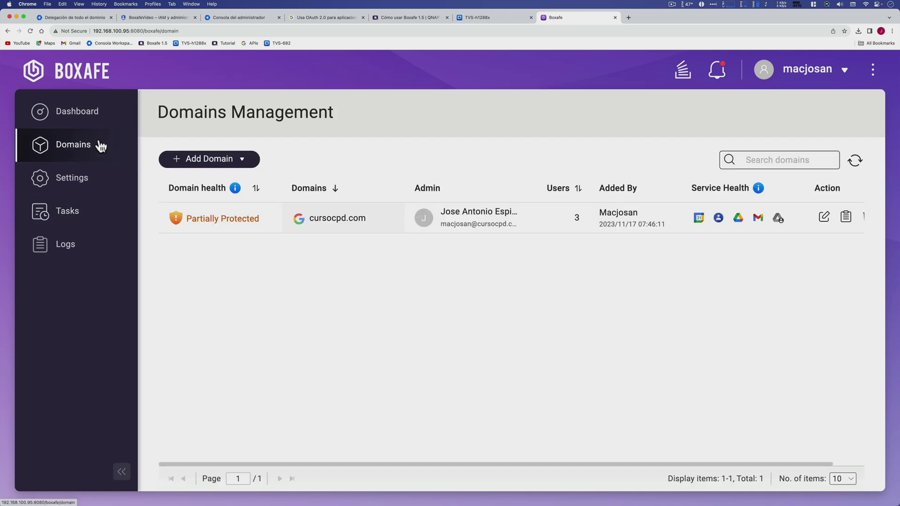